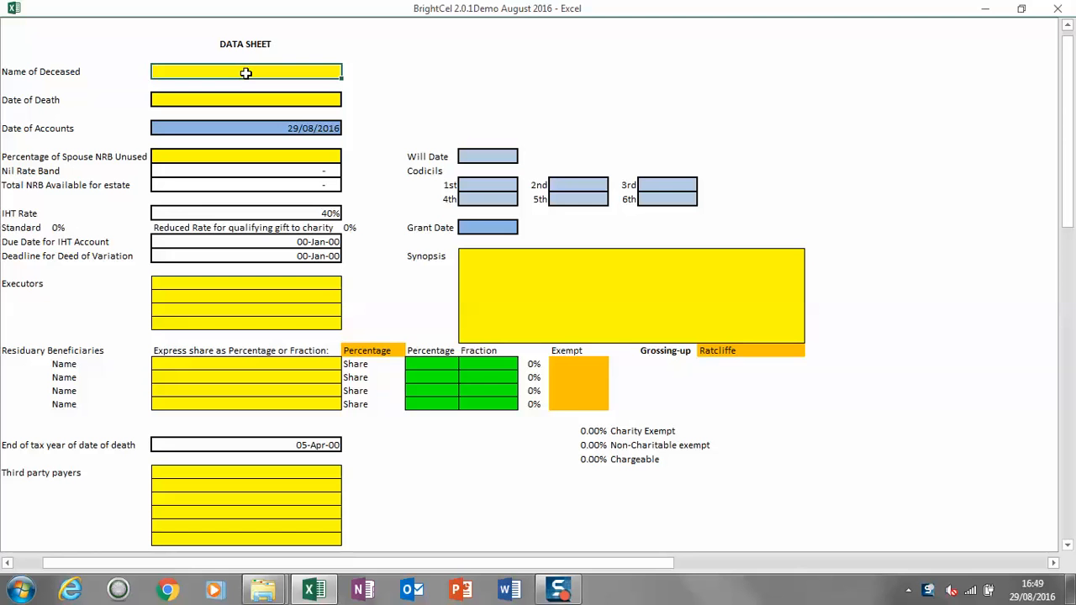
Enter the deceased's full name and set the date of death to 14 December 2015.
text(Petyer)
text(er Frank)
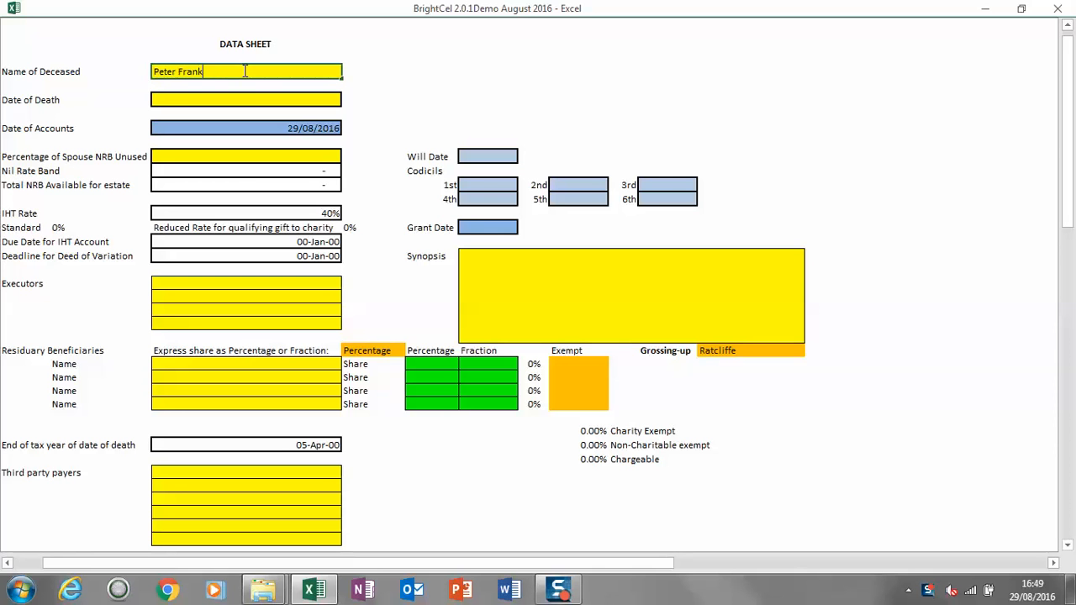
key(Return)
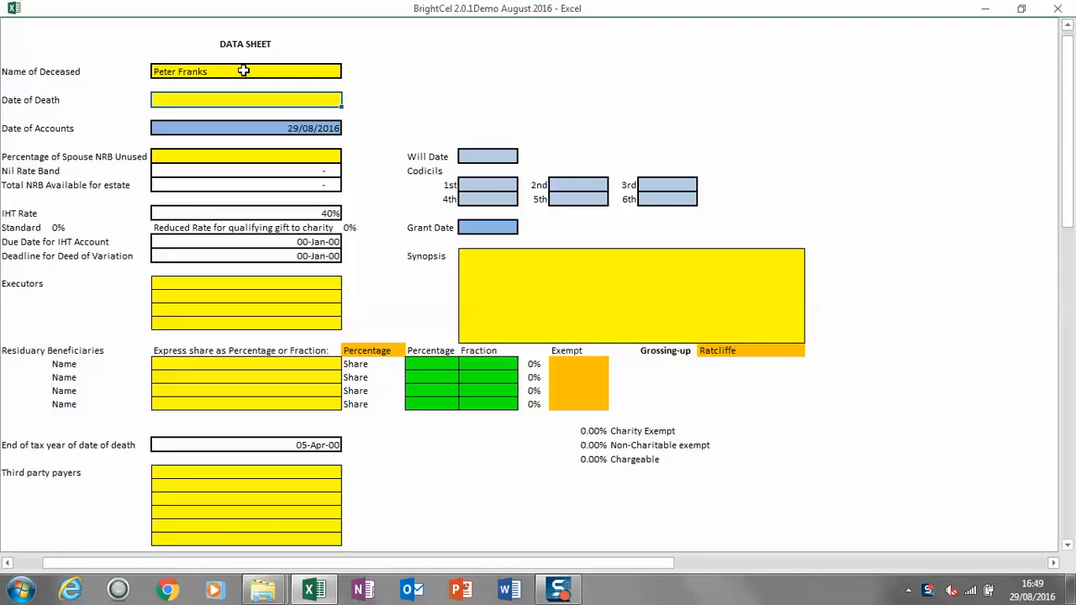
key(F2)
text(14 December 2015)
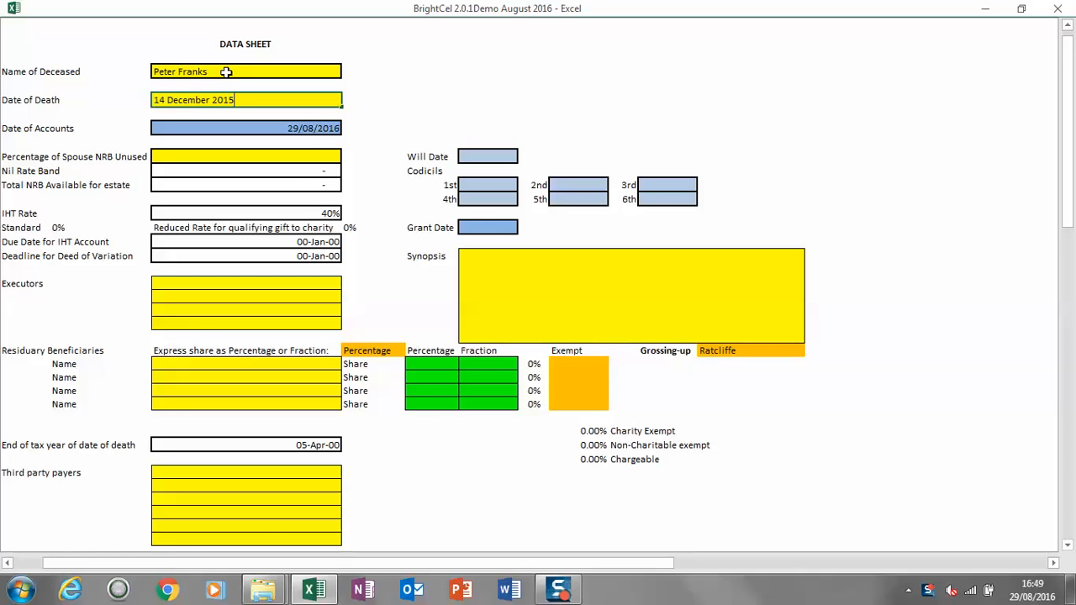
Re-enter the deceased's full name entirely in capital letters.
click(225, 72)
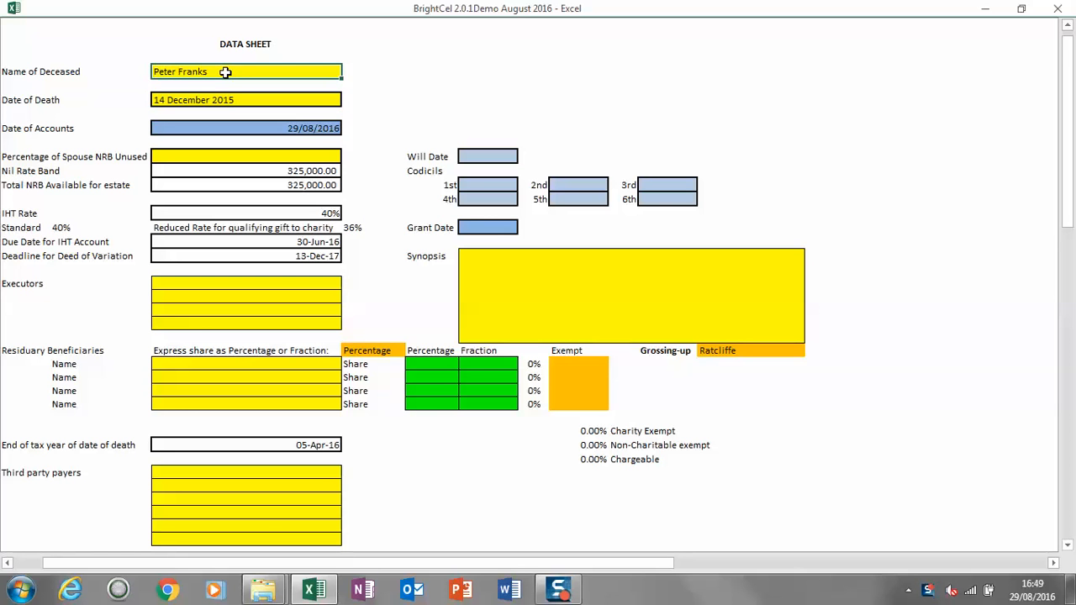
key(BackSpace)
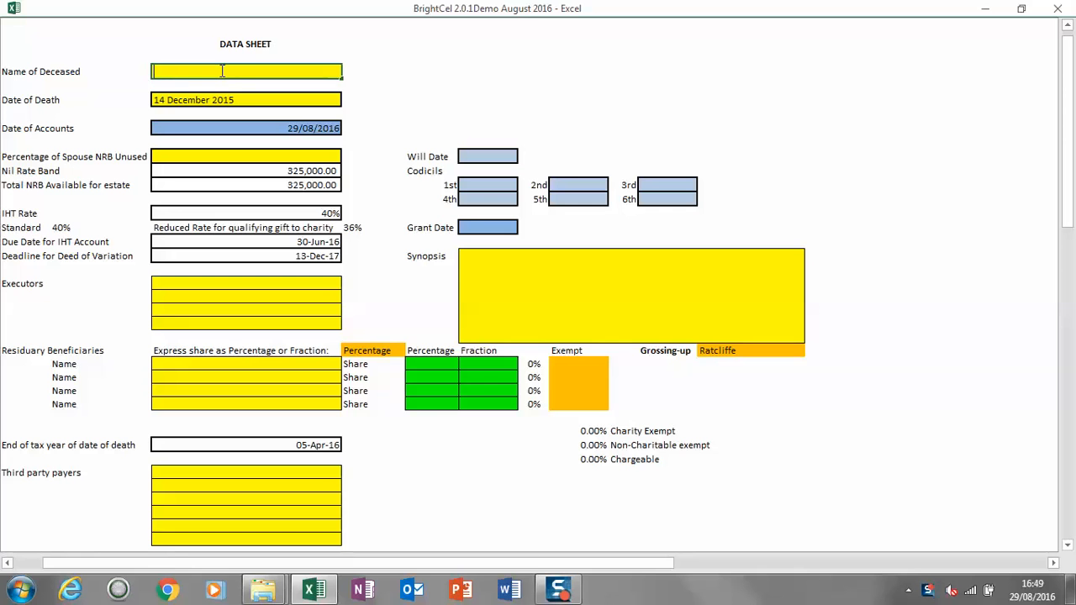
text(PETER FRANKS)
key(Return)
key(Return)
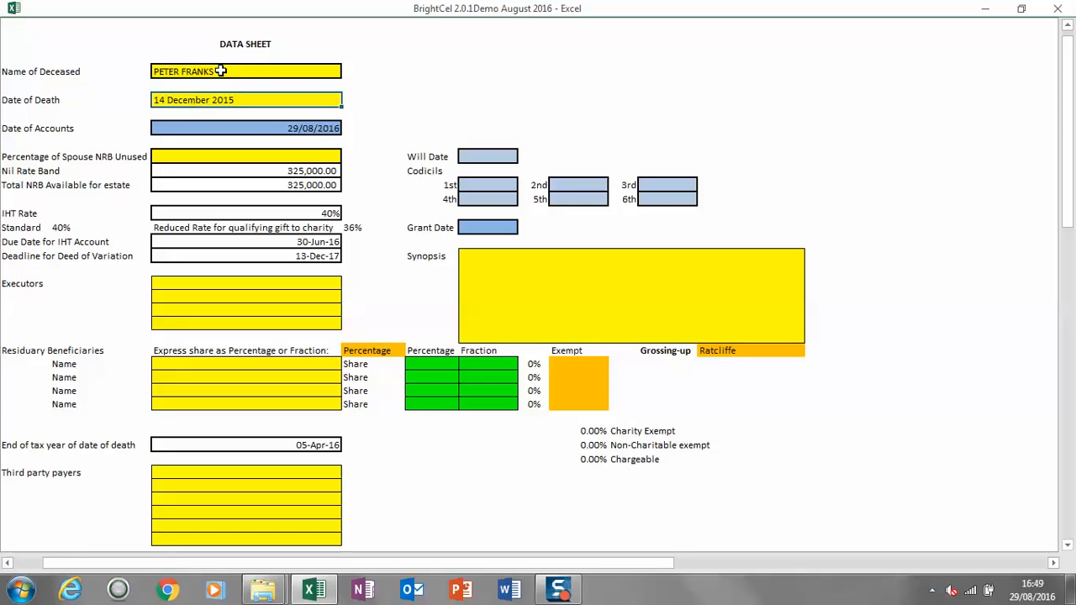
Review the date of accounts, nil rate band, IHT rate, IHT account due date, deed of variation deadline and tax year end.
key(Return)
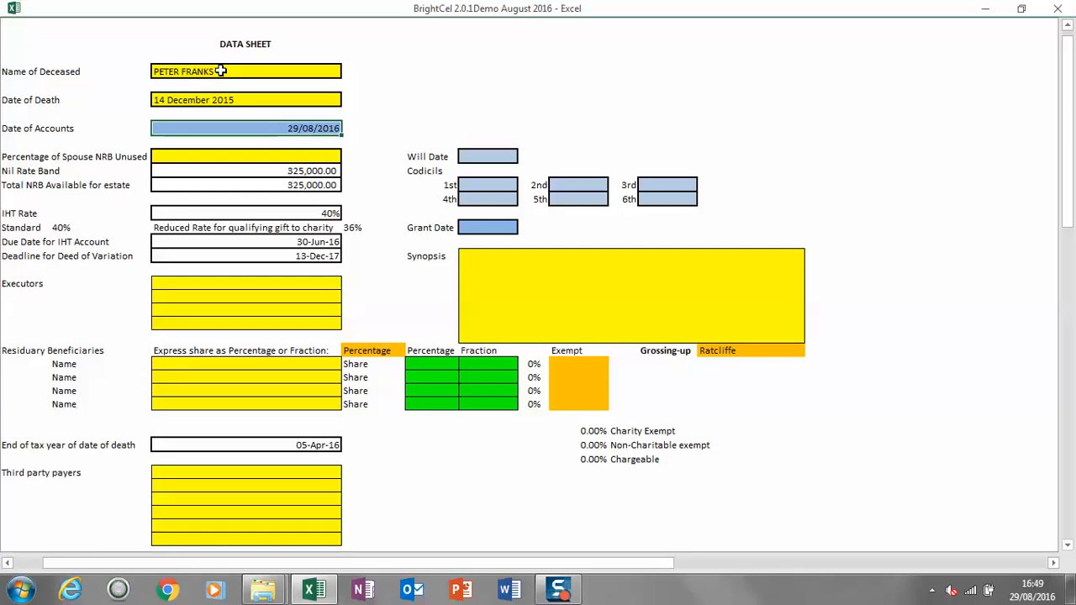
key(Return)
key(Return)
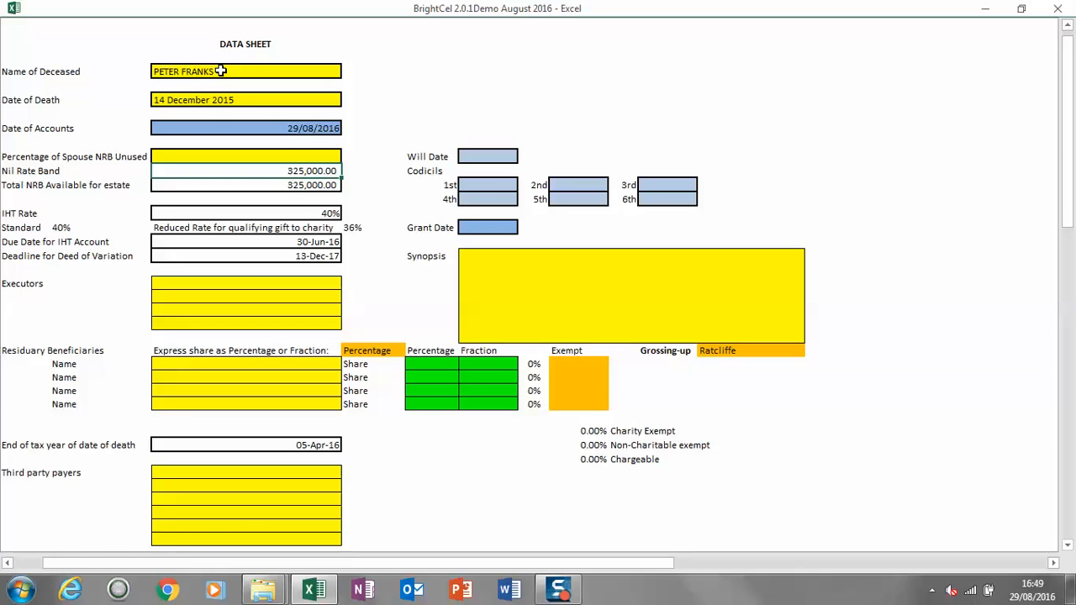
key(Return)
key(Return)
key(Return)
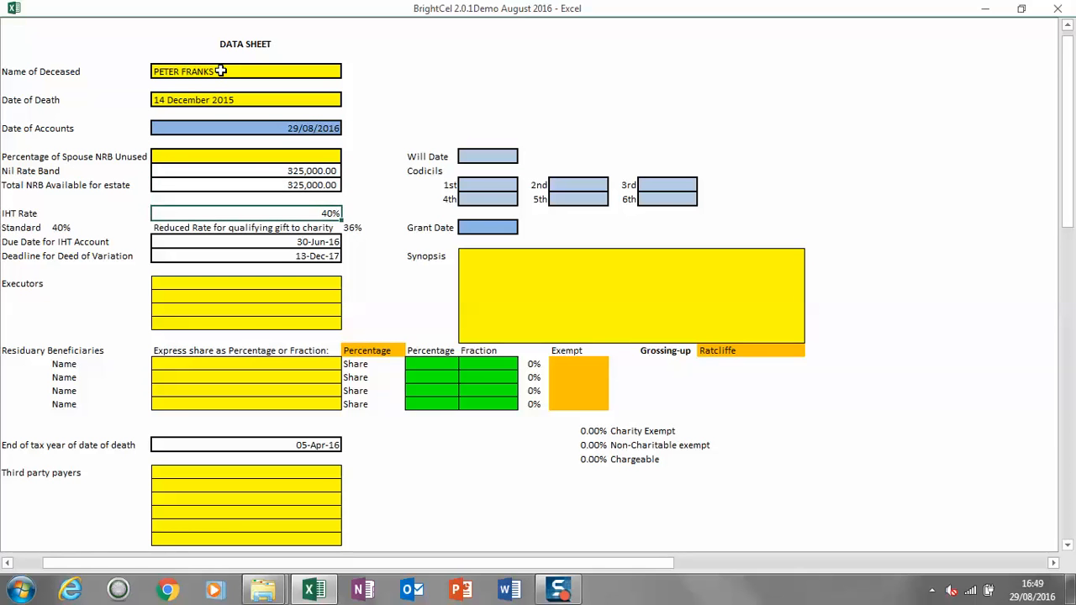
key(Return)
key(Return)
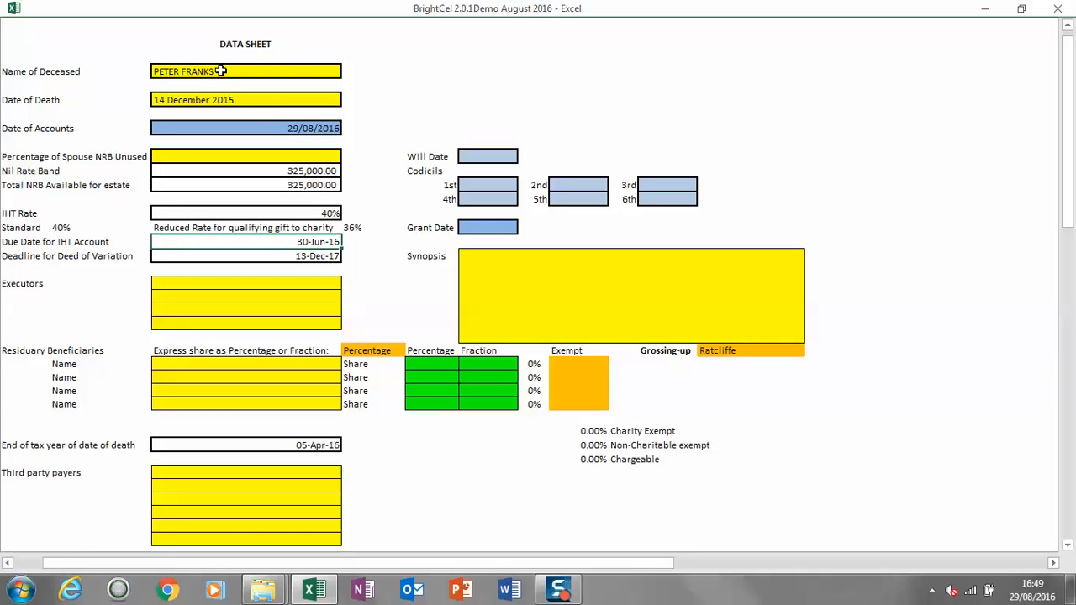
key(Return)
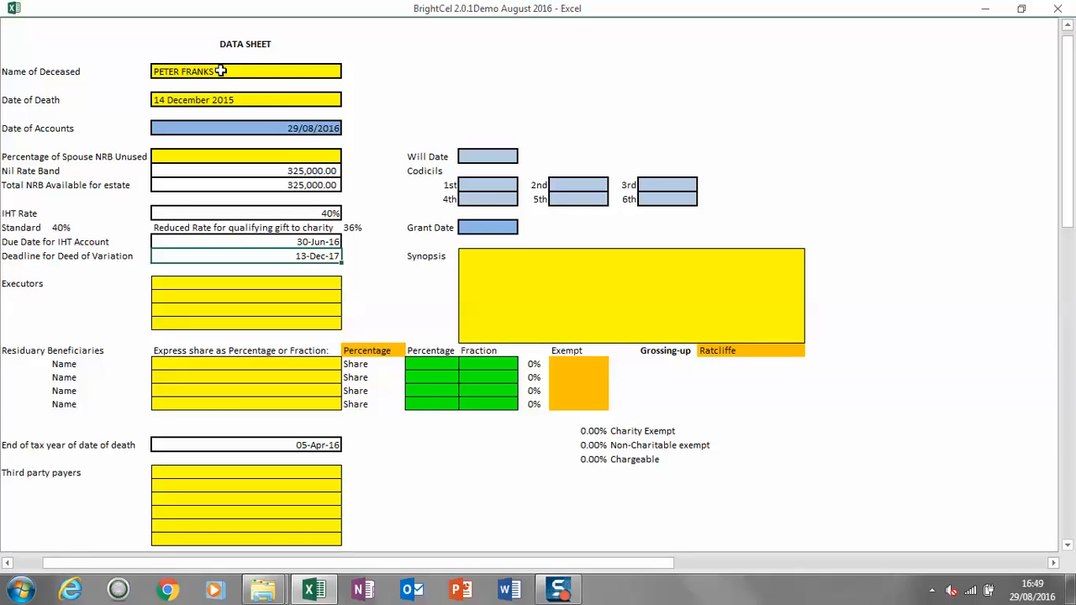
key(Return)
key(Return)
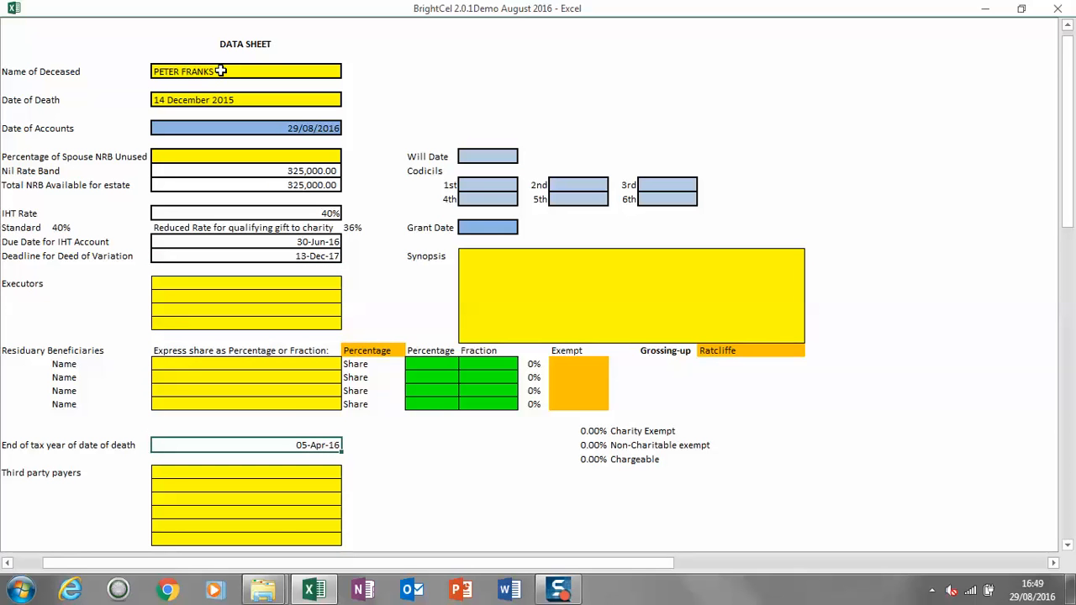
Set the percentage of spouse NRB unused to 80%.
key(shift+Return)
key(shift+Return)
key(shift+Return)
key(shift+Return)
key(shift+Return)
key(shift+Return)
key(shift+Return)
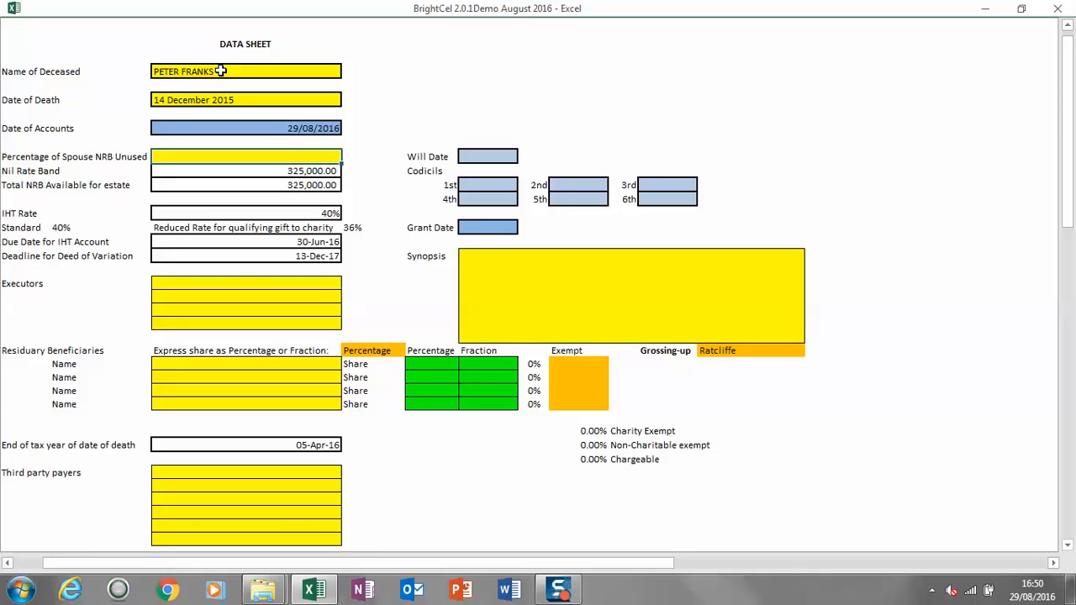
text(80)
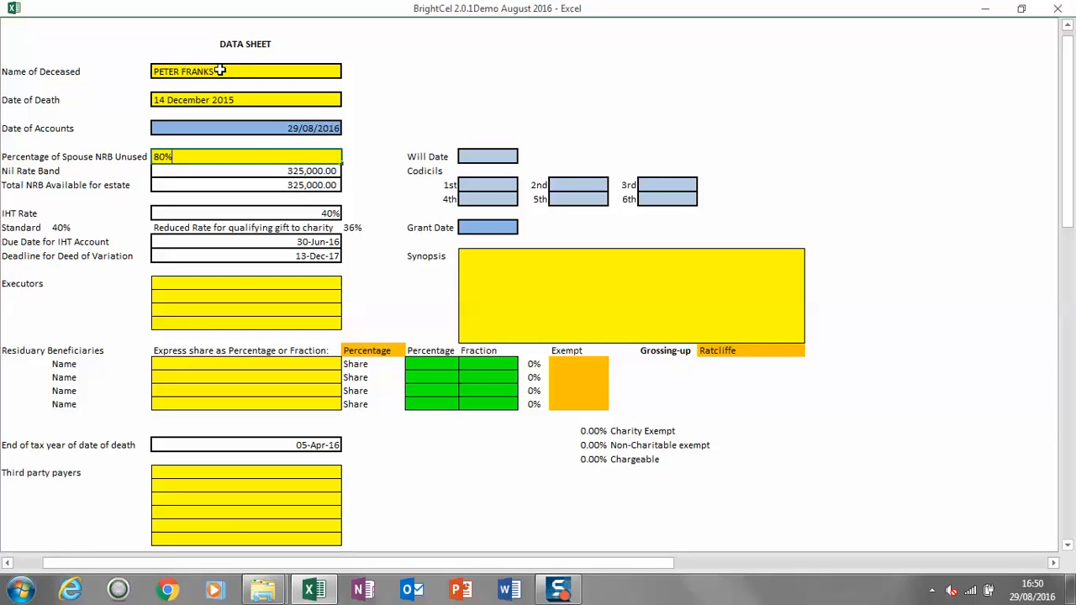
key(Return)
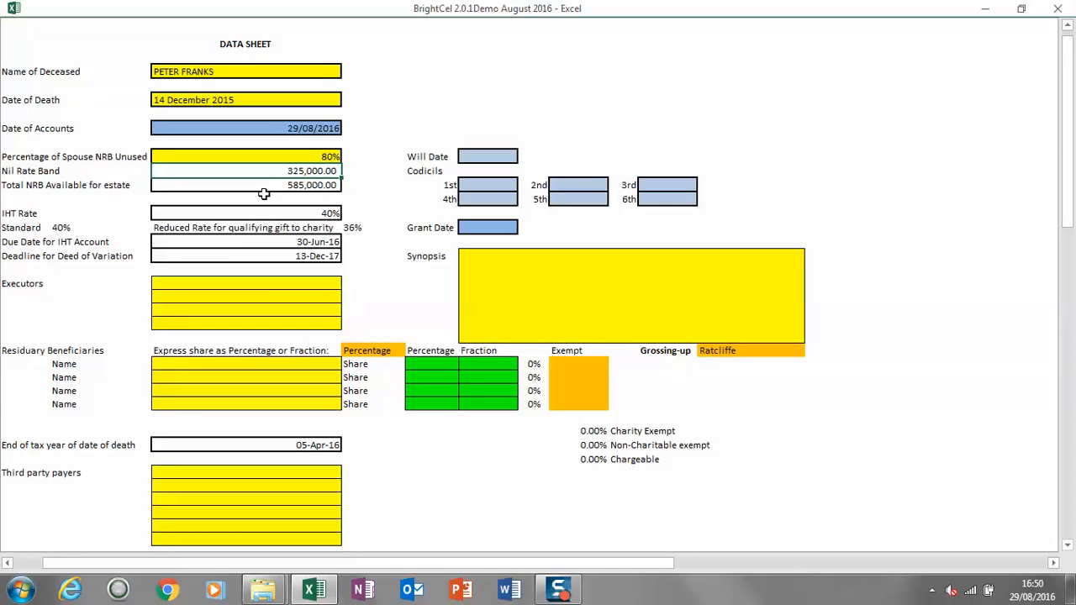
Enter the names of the two executors in the first two Executors rows.
click(261, 284)
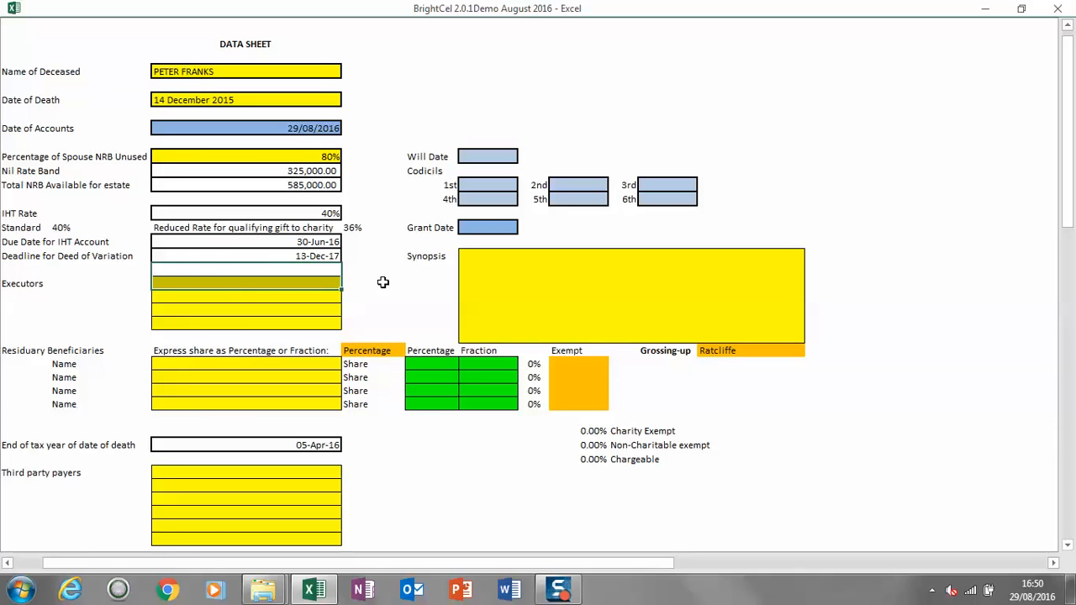
drag(353, 292, 290, 281)
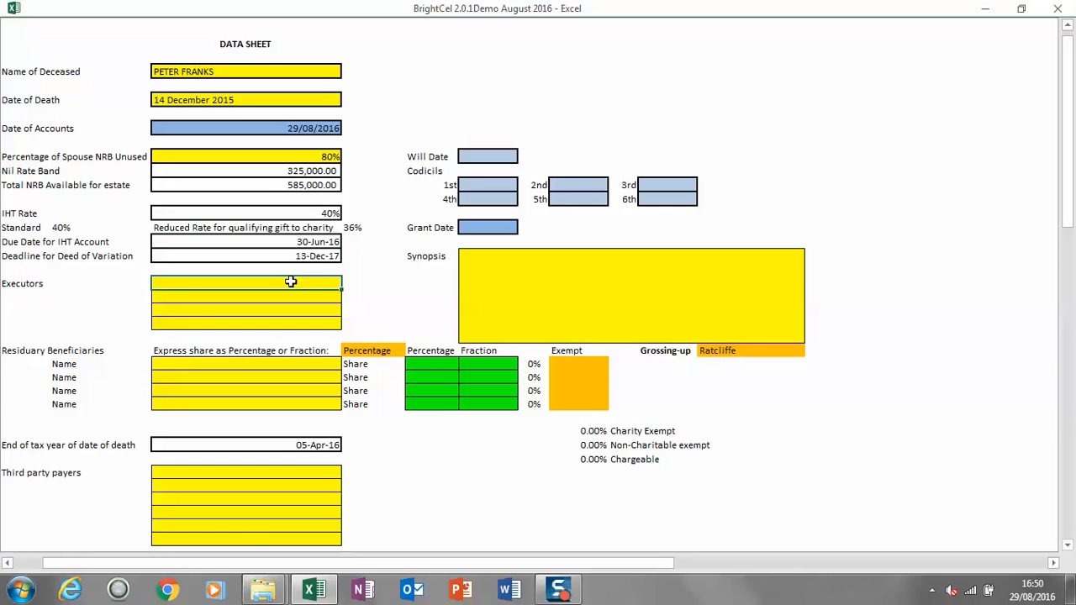
text(Odd Jobb)
key(BackSpace)
key(Return)
text(Nick Nack)
key(Return)
Set the Will Date to 12 June 2013.
key(Up)
key(Up)
key(Up)
key(Up)
key(Up)
key(Up)
key(Up)
key(Up)
key(Up)
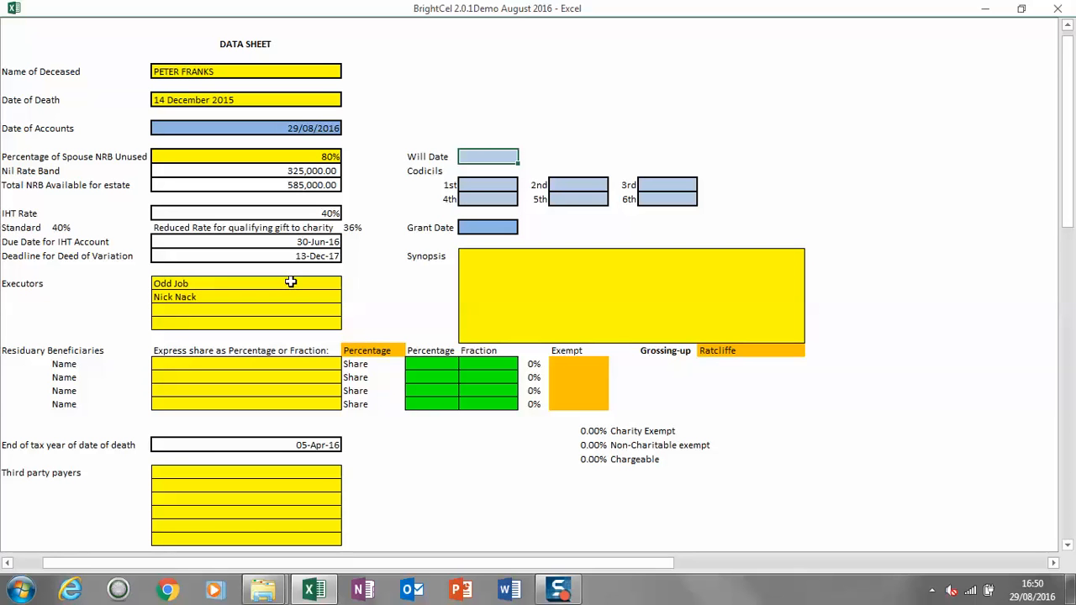
text(12/6/13)
key(Return)
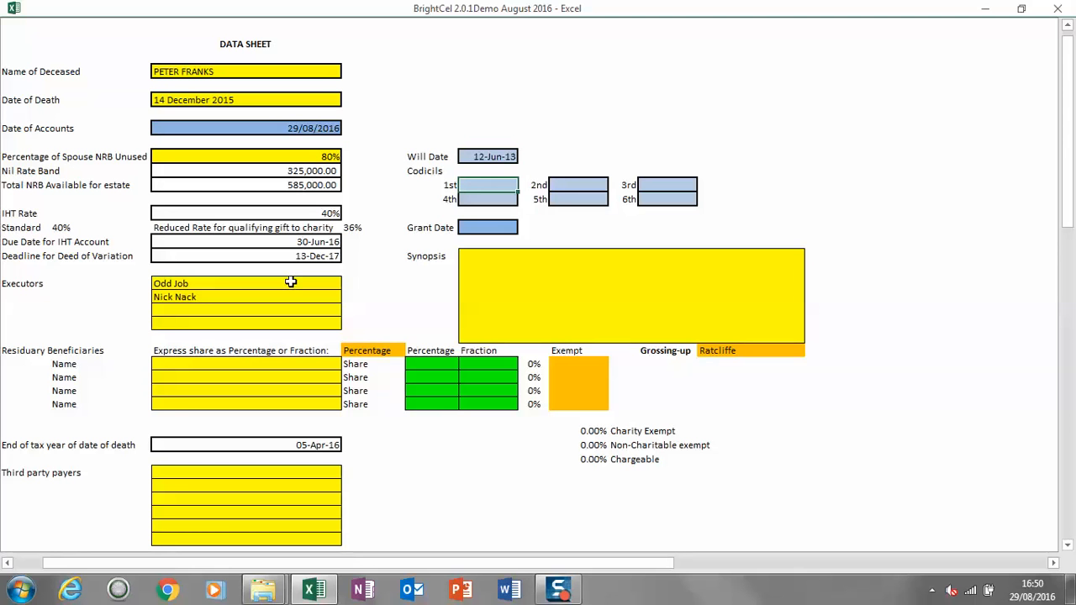
Write "The deceased left legacies to a sports club and friend" on the first line of the Synopsis.
key(Return)
key(Return)
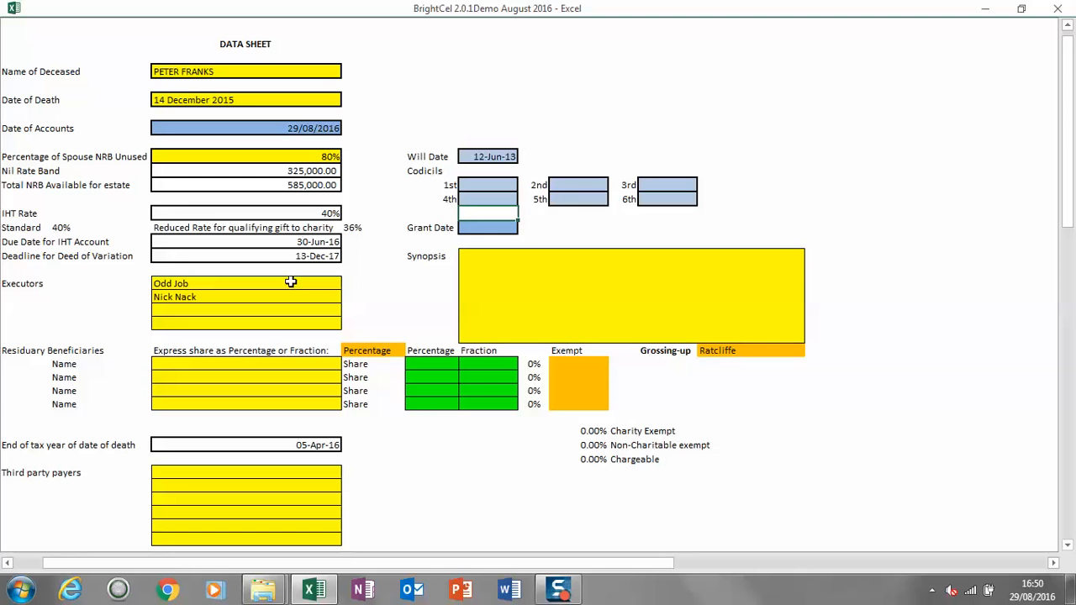
key(Return)
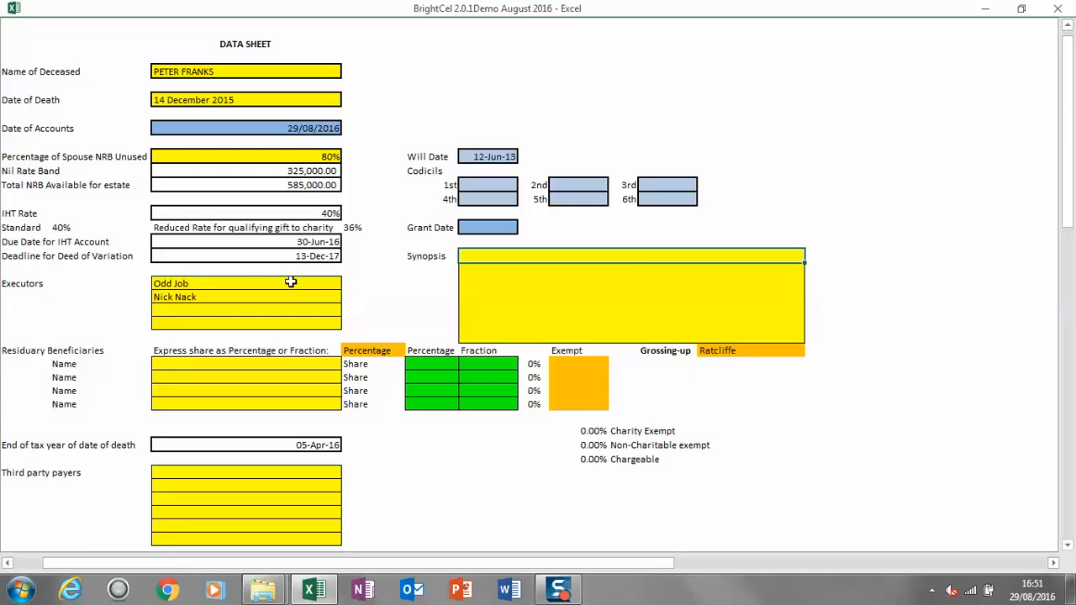
text(The d)
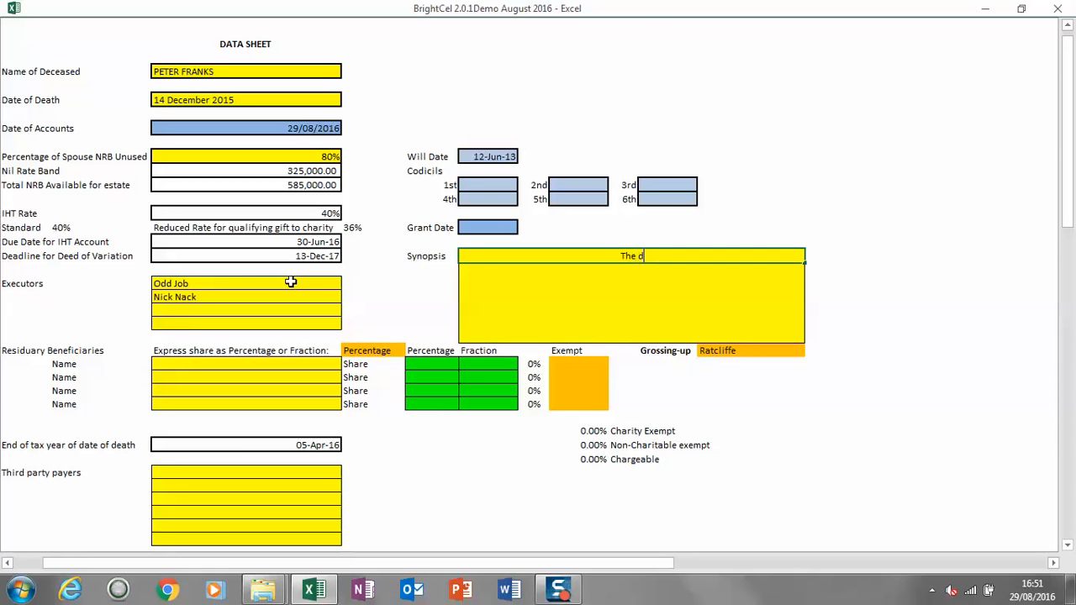
text(eceased left legacies)
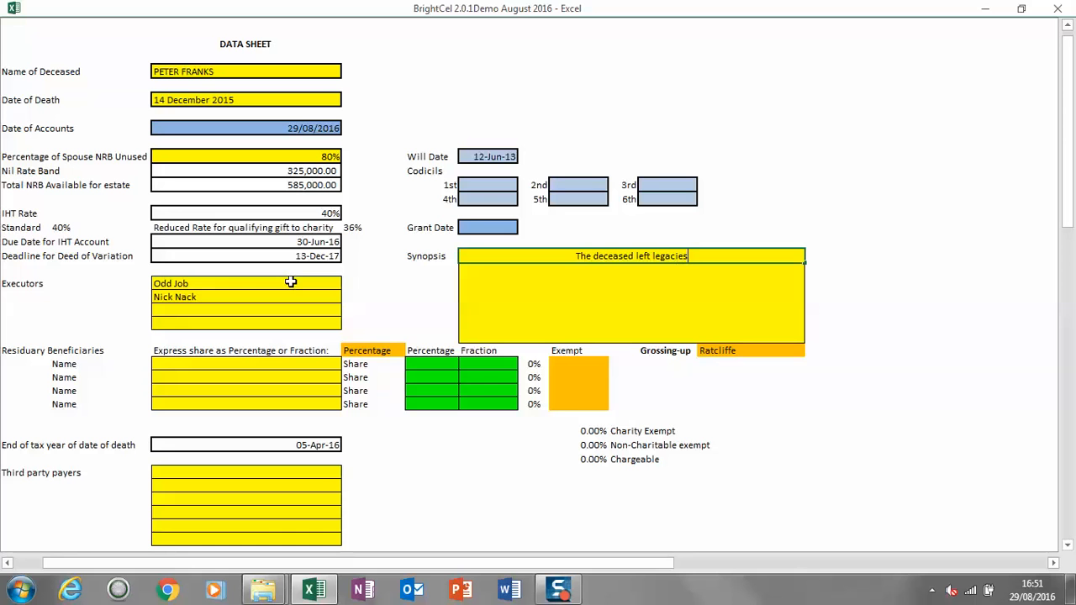
text( to a sprots)
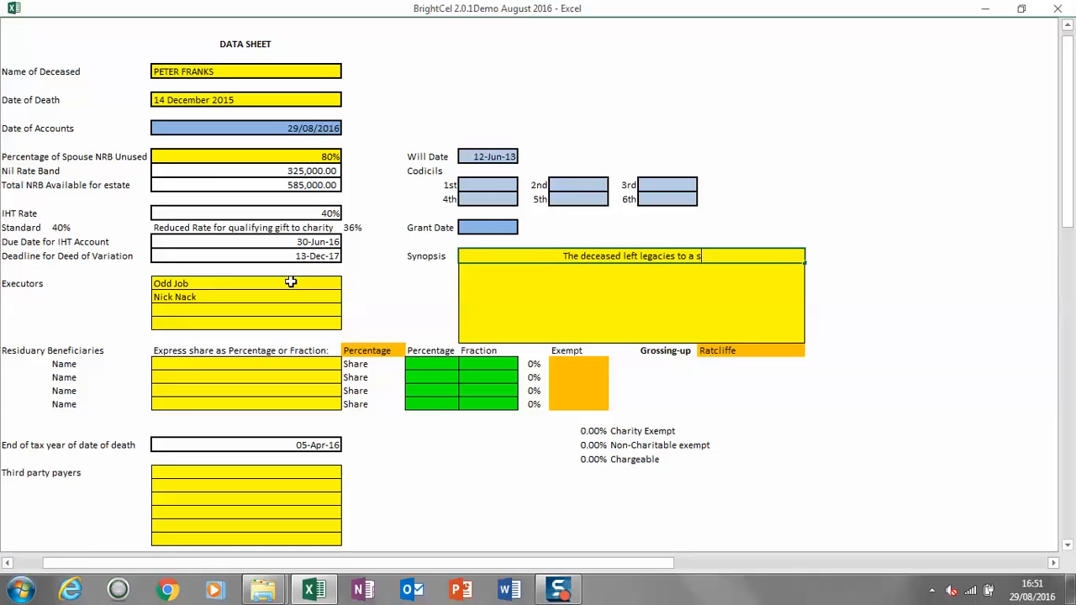
key(BackSpace)
key(BackSpace)
key(BackSpace)
key(BackSpace)
key(BackSpace)
text(orts cl)
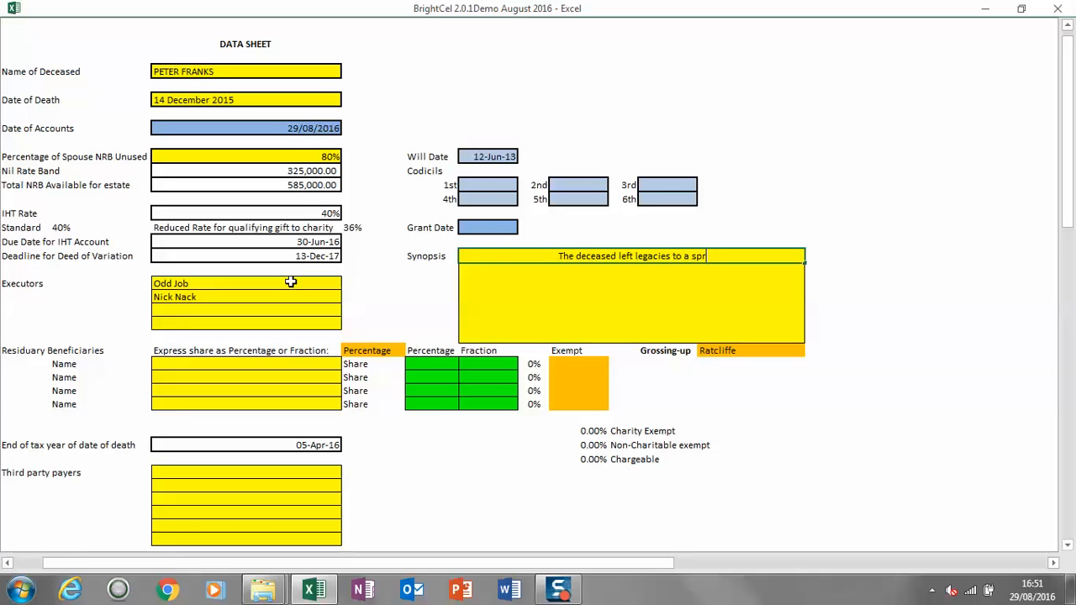
text(ub and )
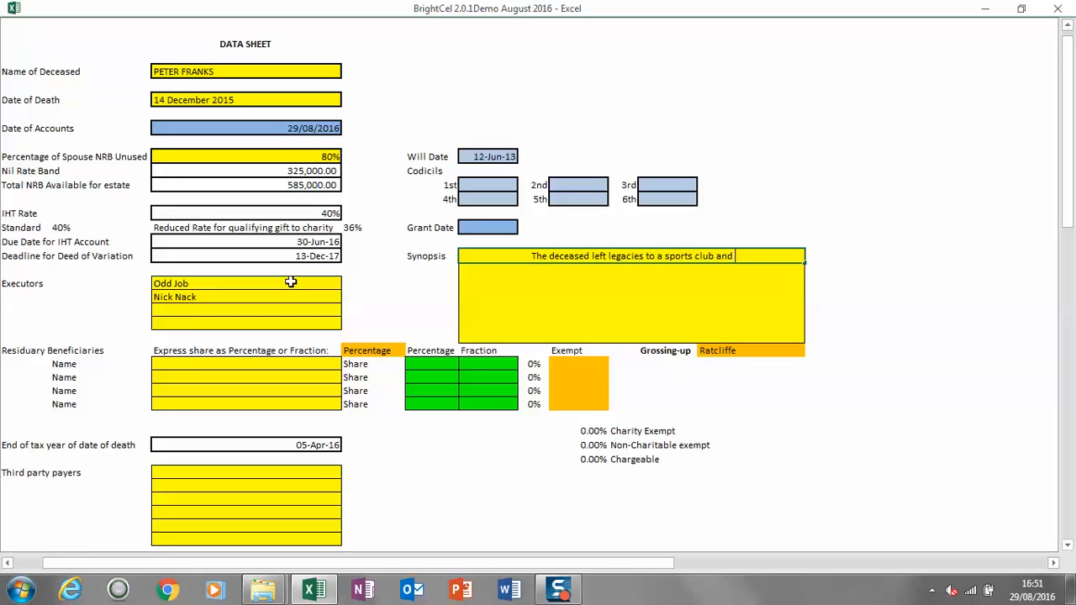
text(friend)
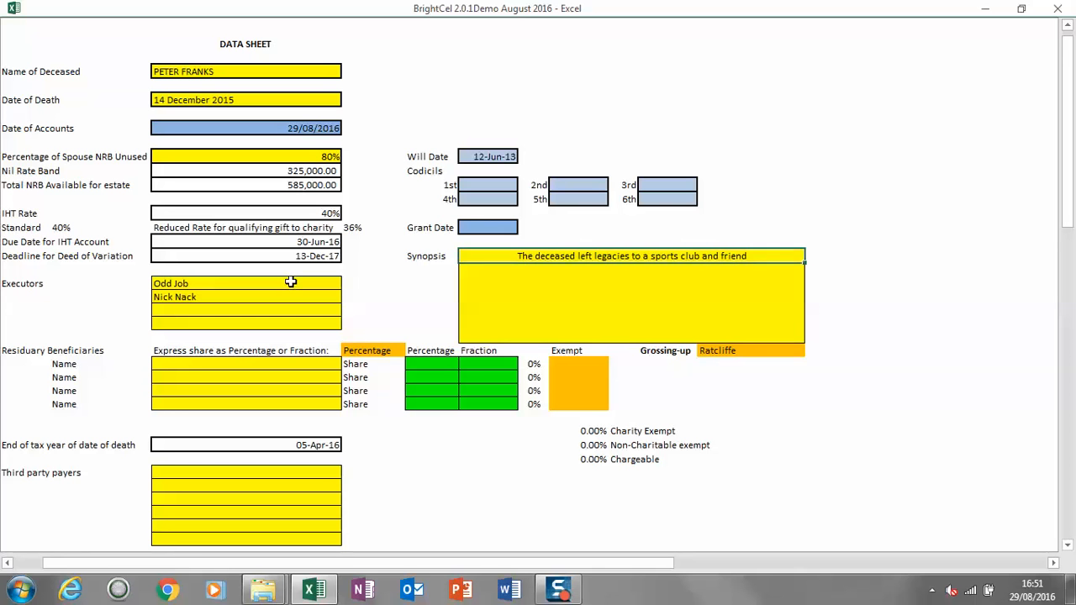
key(Return)
Write "The residue of his estate was left as to 50% for his partner 25% for his daughter" on the second Synopsis line.
text(the)
key(BackSpace)
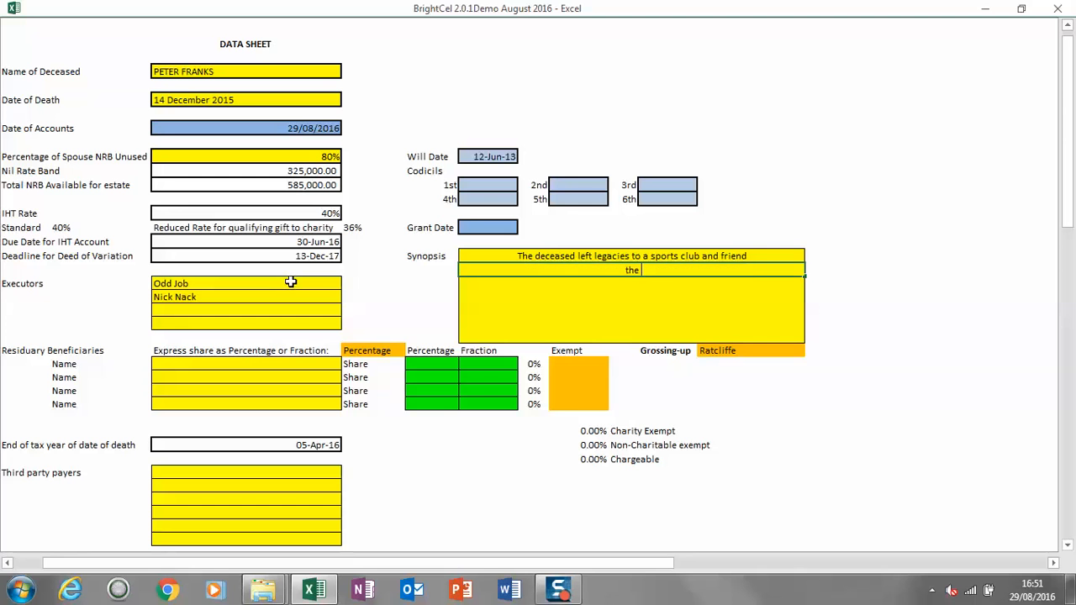
key(BackSpace)
key(BackSpace)
text(The re)
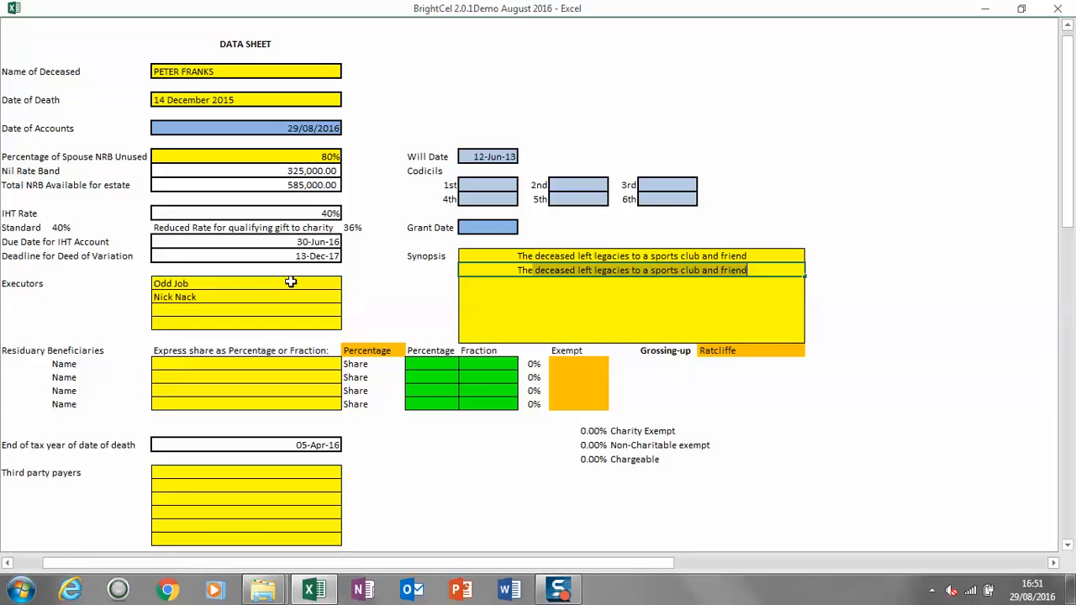
text(sidue)
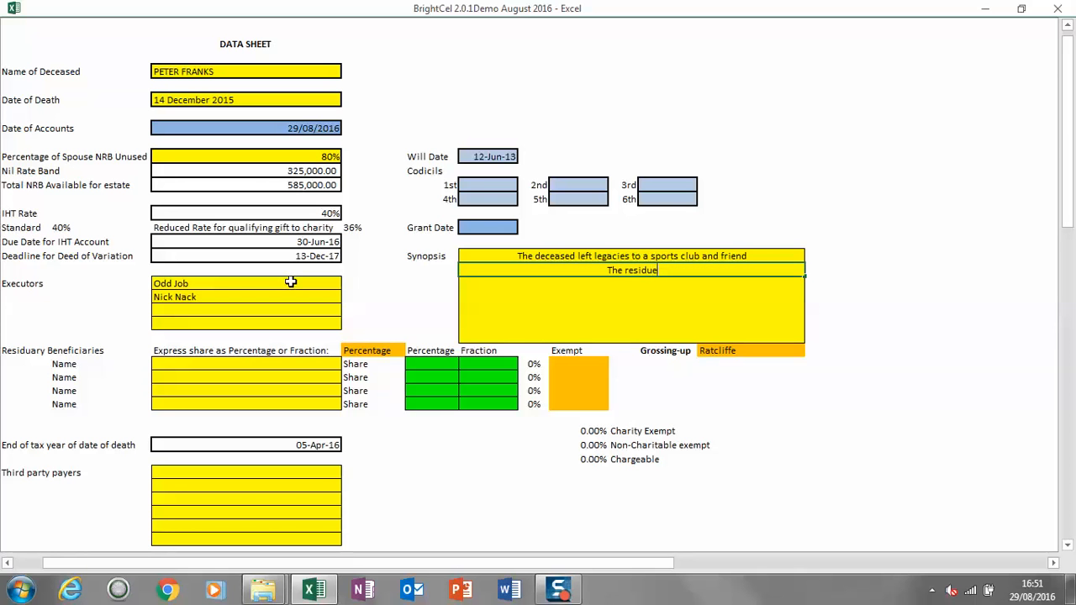
text( of his estate )
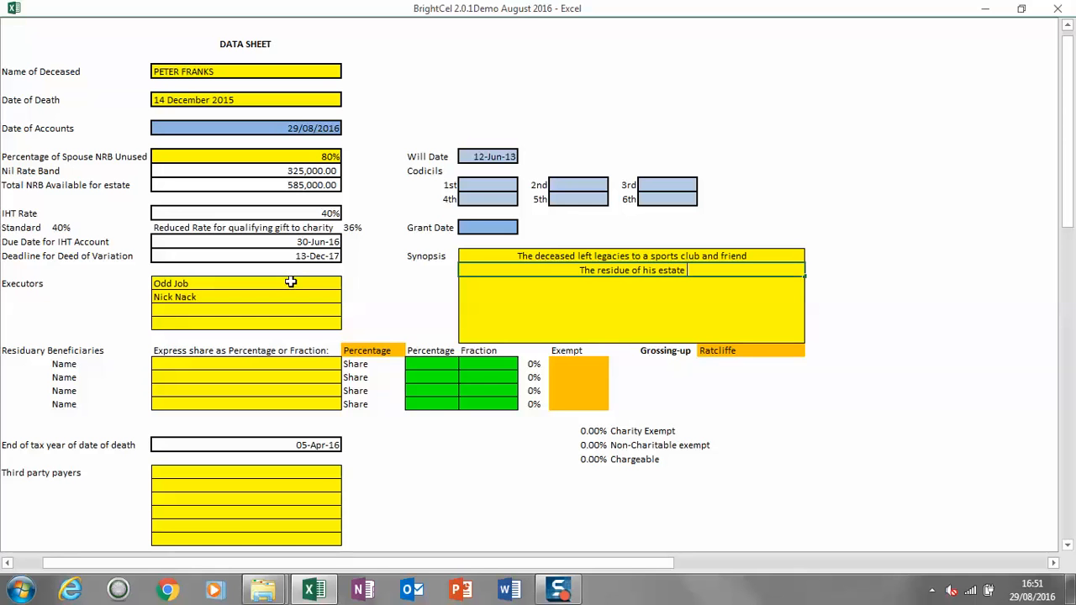
text(was left )
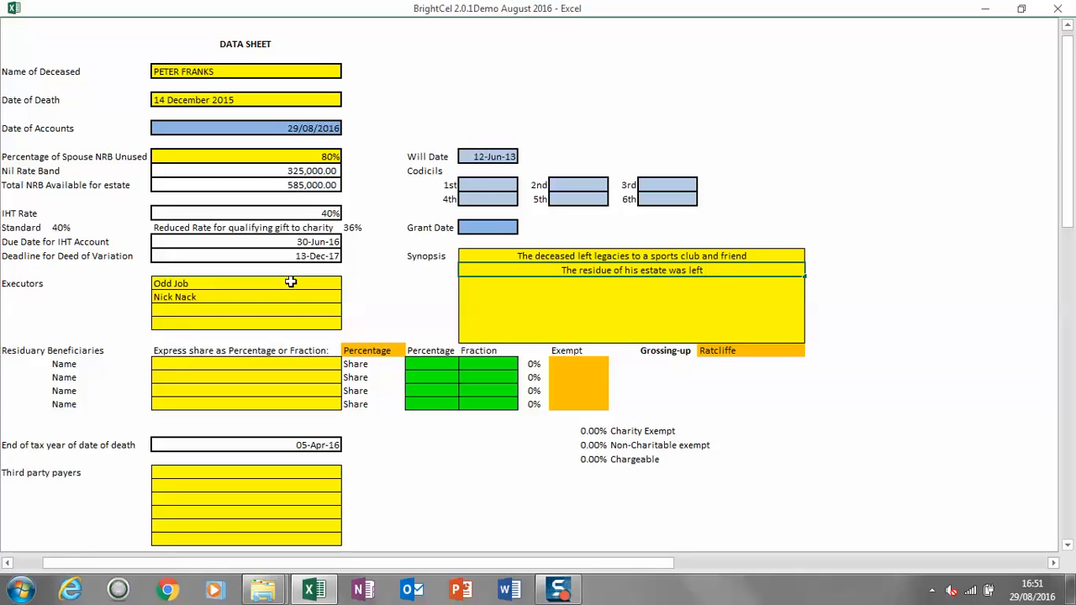
text(as to)
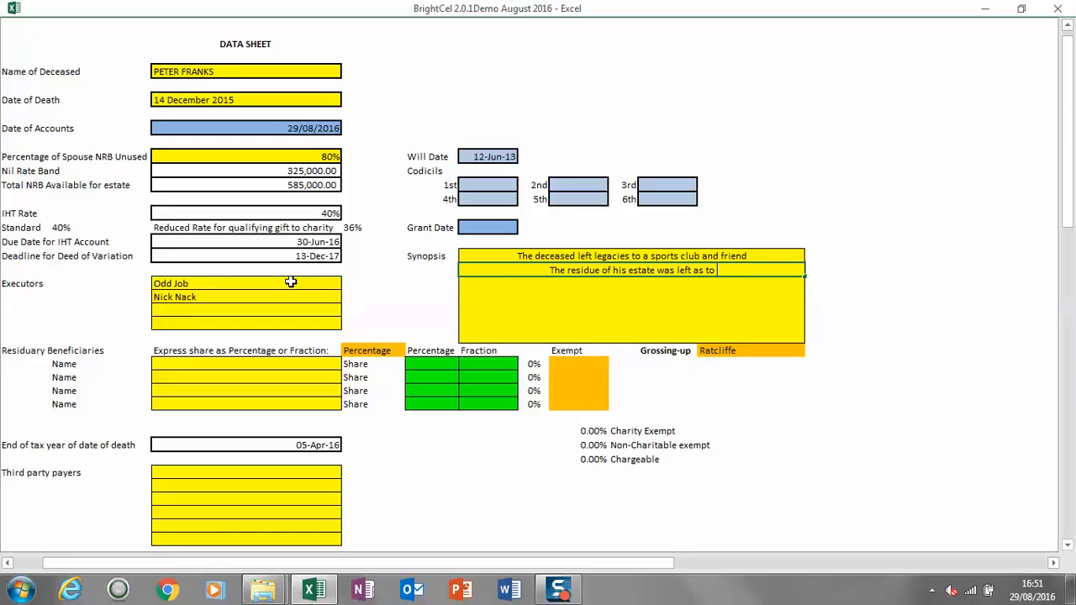
text( 50% for this)
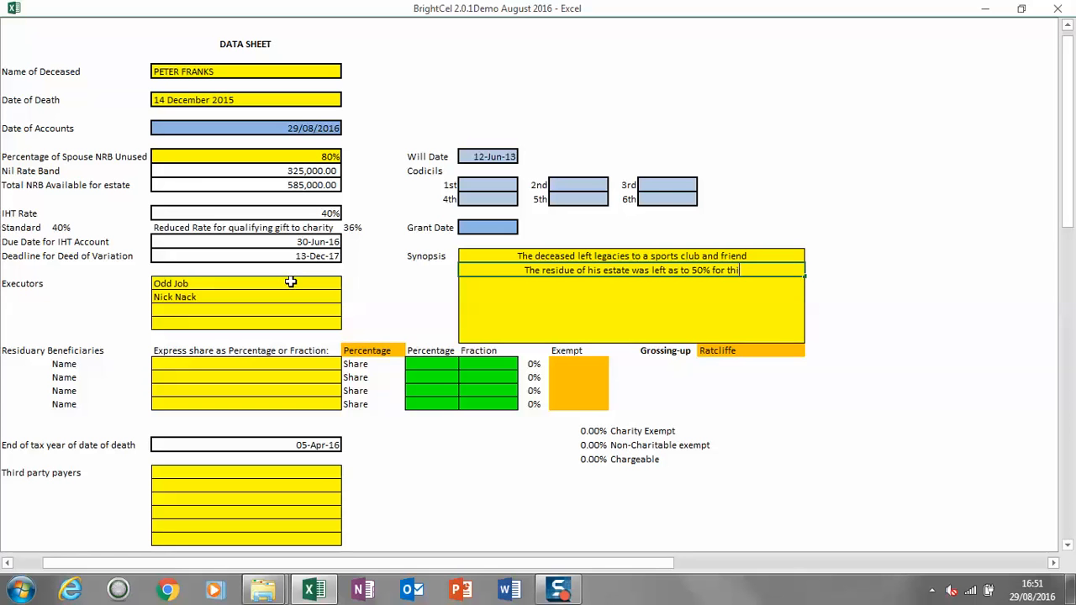
key(BackSpace)
key(BackSpace)
key(BackSpace)
key(BackSpace)
text(his parne)
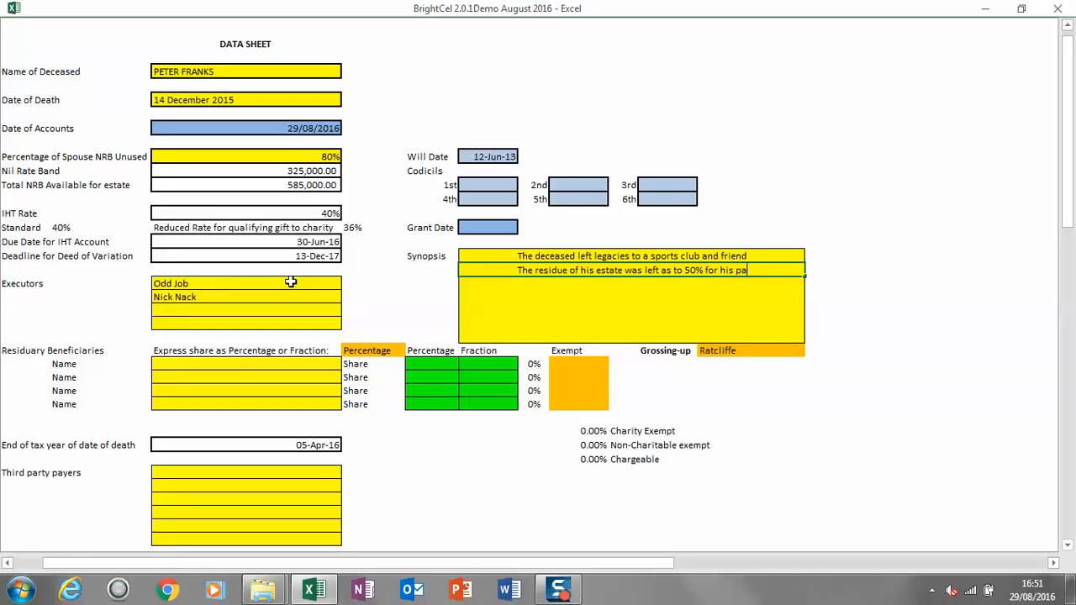
key(BackSpace)
key(BackSpace)
text(tner )
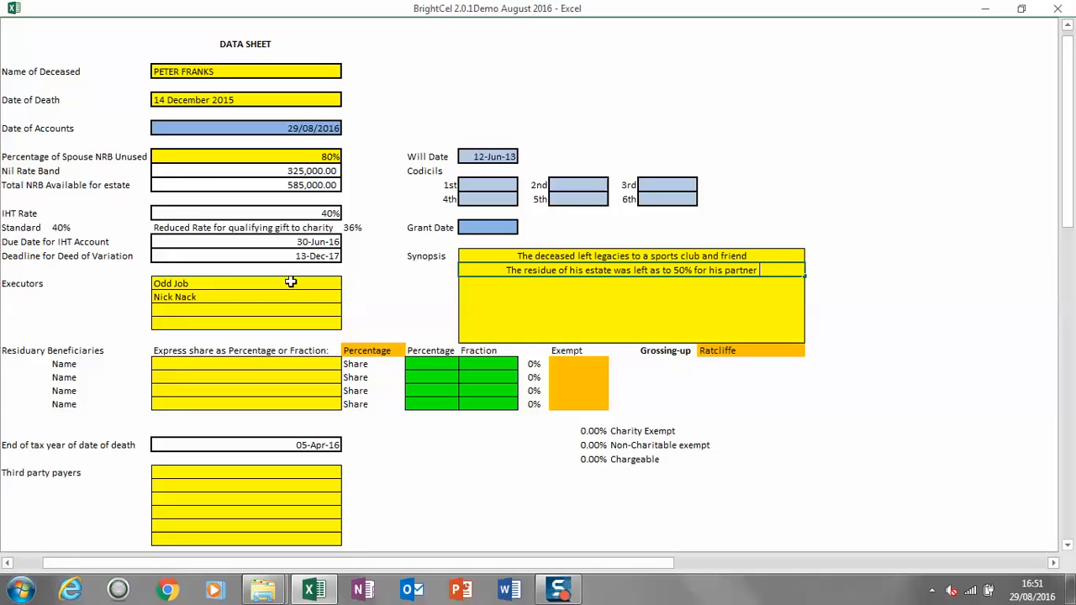
text(25% for his )
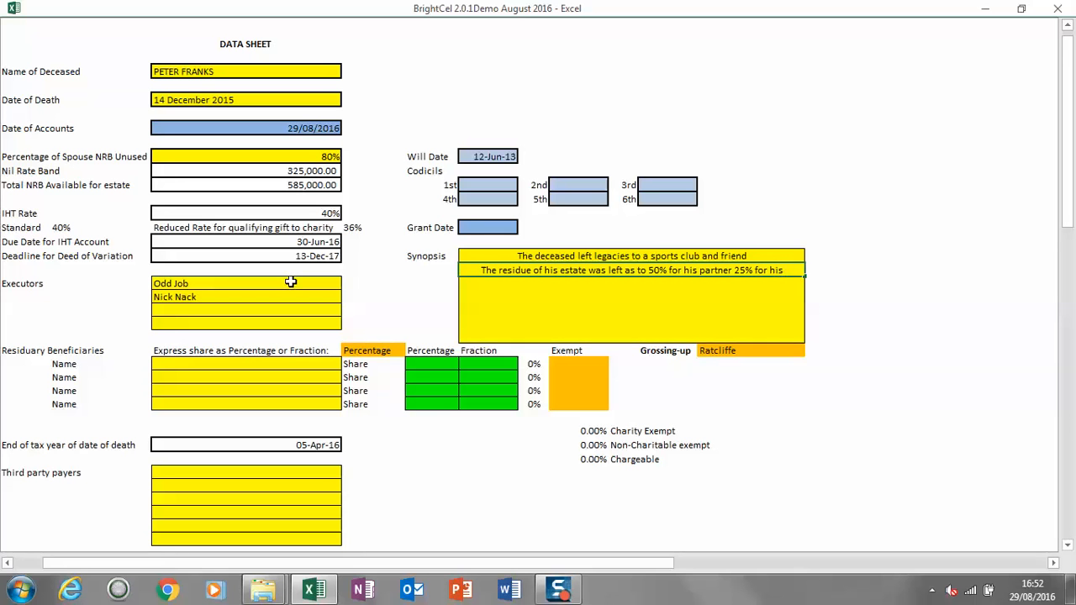
text(daughe)
key(BackSpace)
text(ter)
key(Return)
Write "and the remaining 25% to a charity" on the third line of the Synopsis.
text(and)
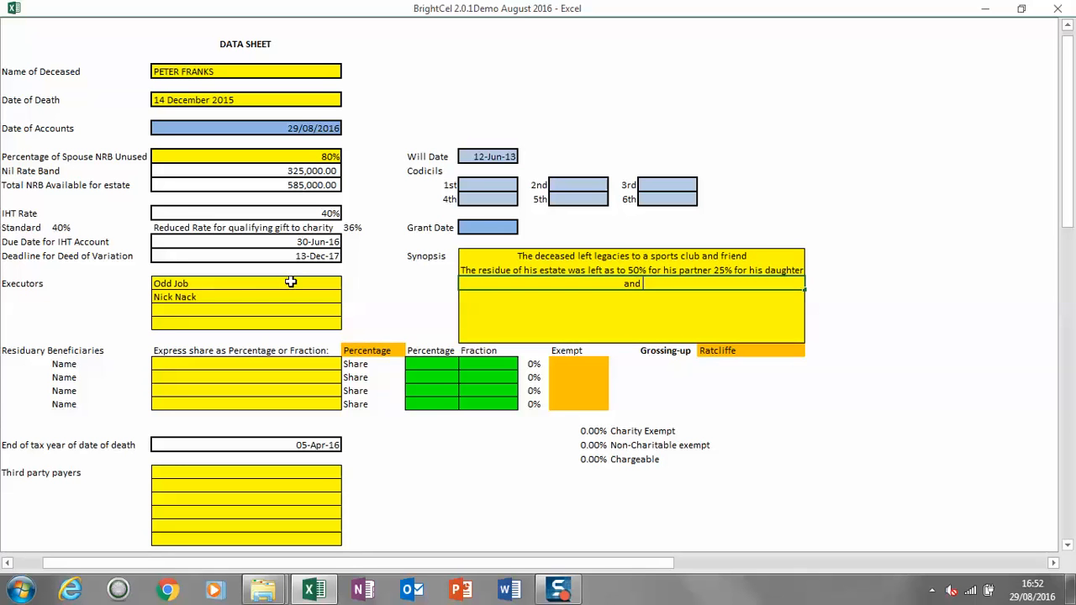
text( the remaining 15% for)
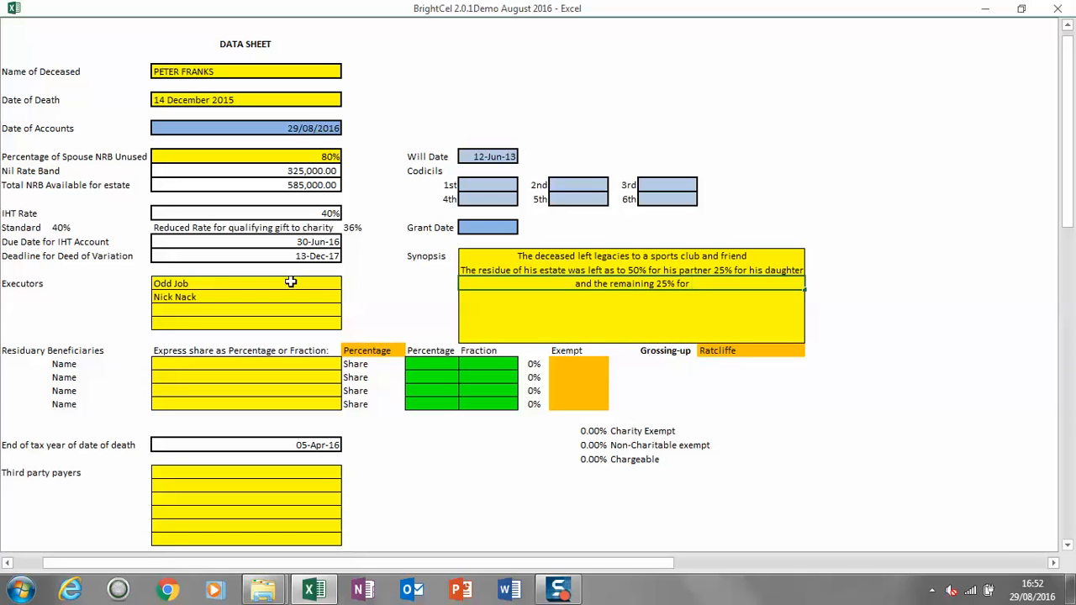
key(BackSpace)
key(BackSpace)
key(BackSpace)
text(to a)
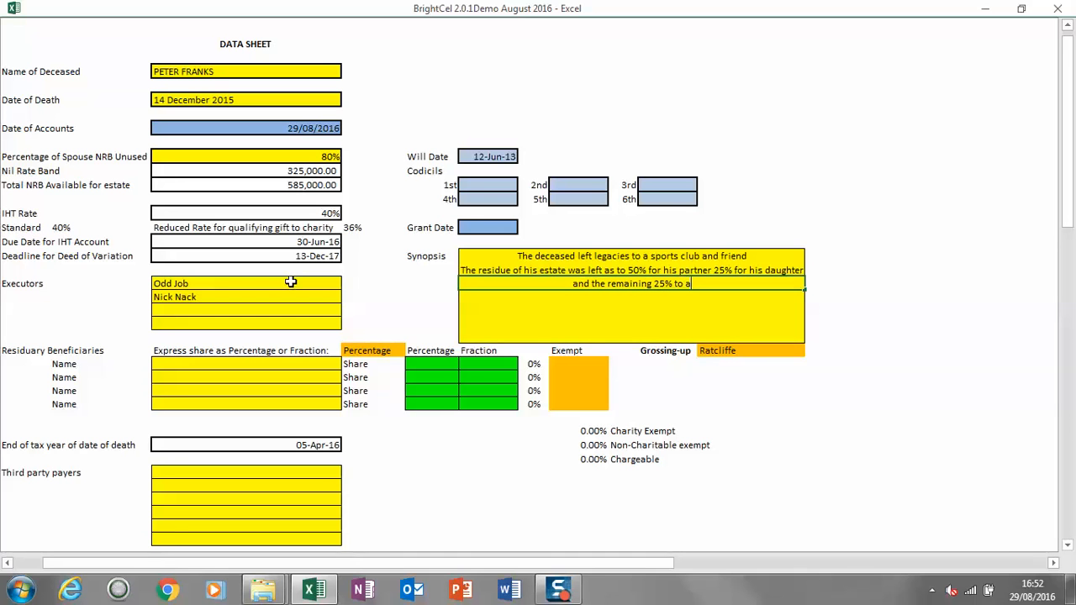
text( charity)
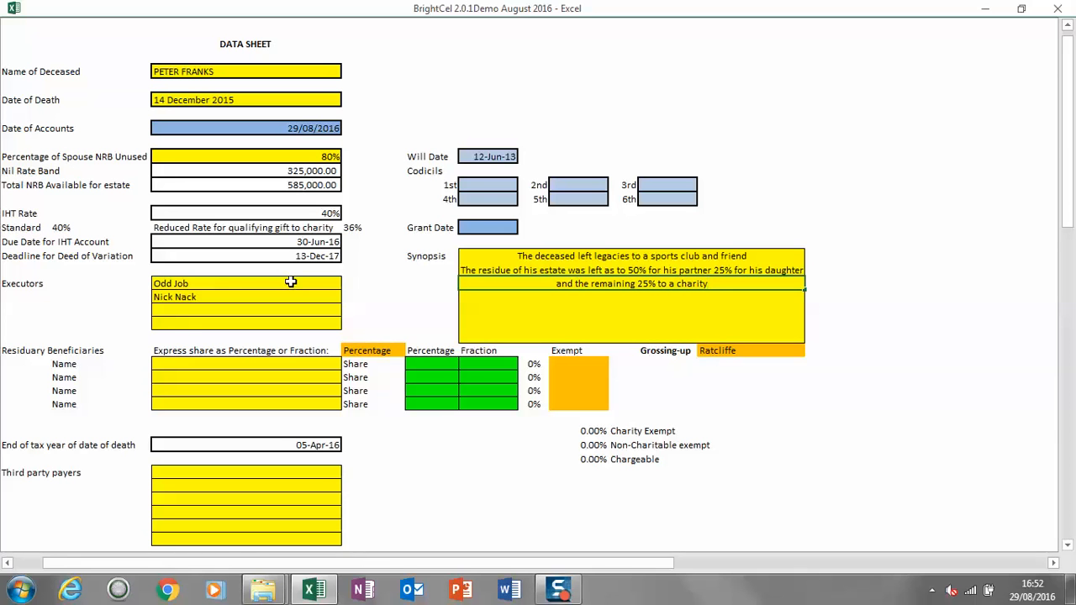
key(Return)
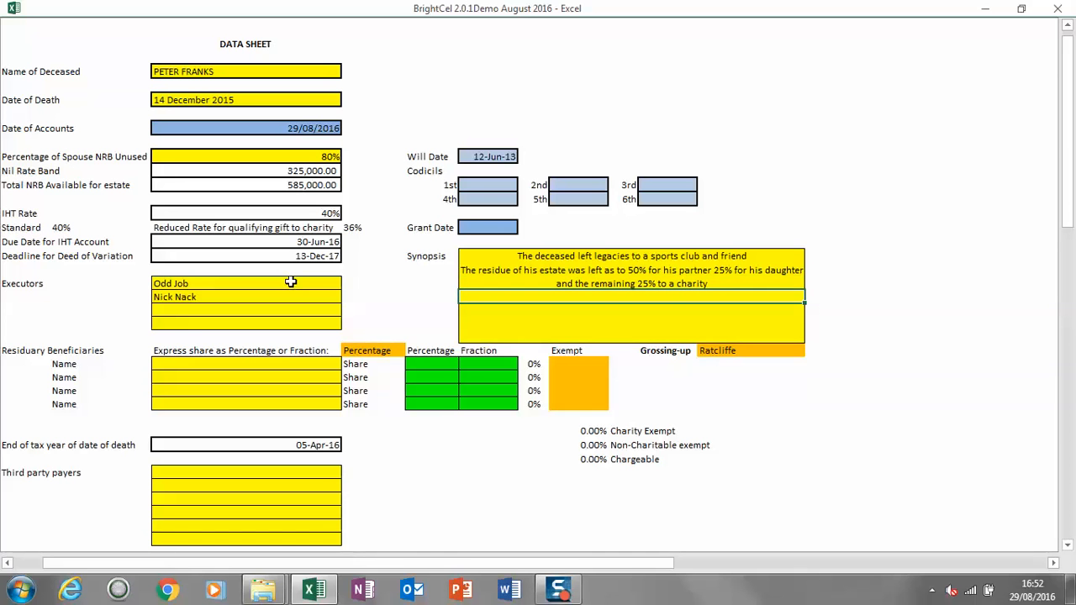
Enter the partner's name as the first residuary beneficiary with a 50% share.
click(254, 363)
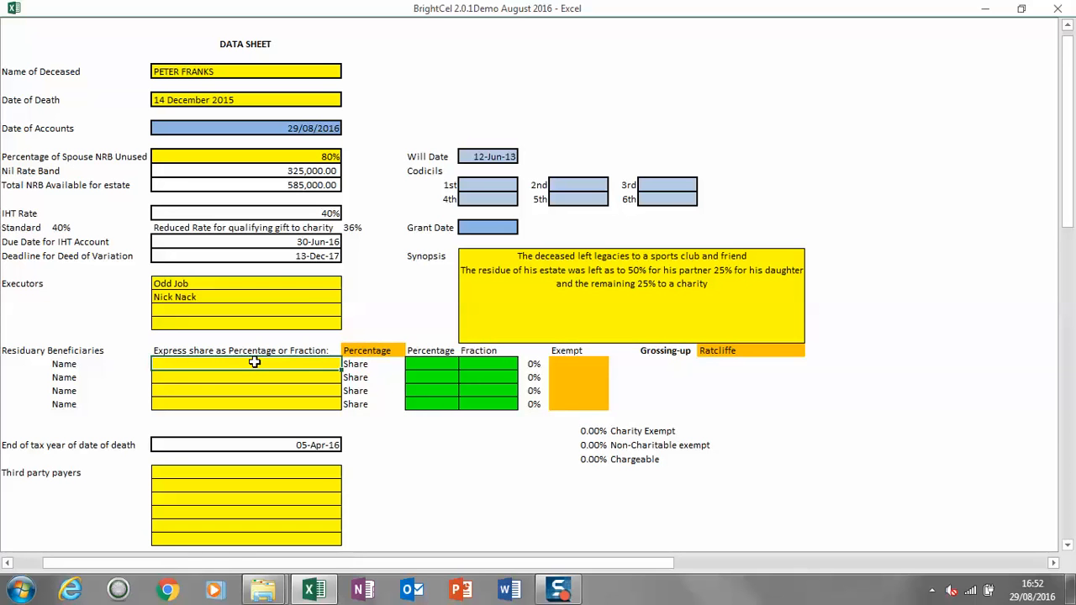
text(Pussy Galore)
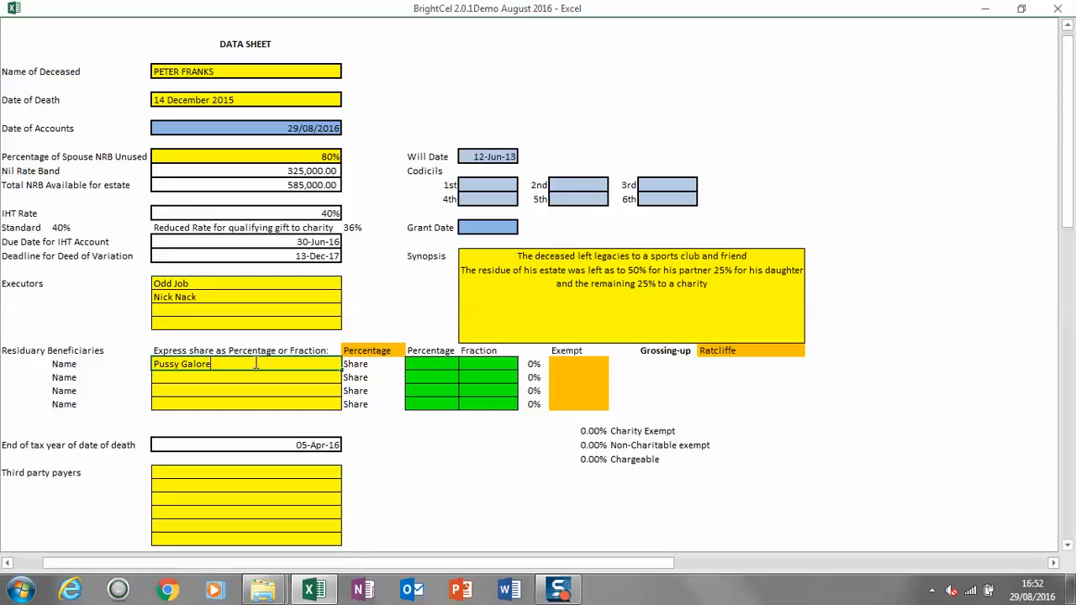
key(ctrl+Return)
text(50)
key(Return)
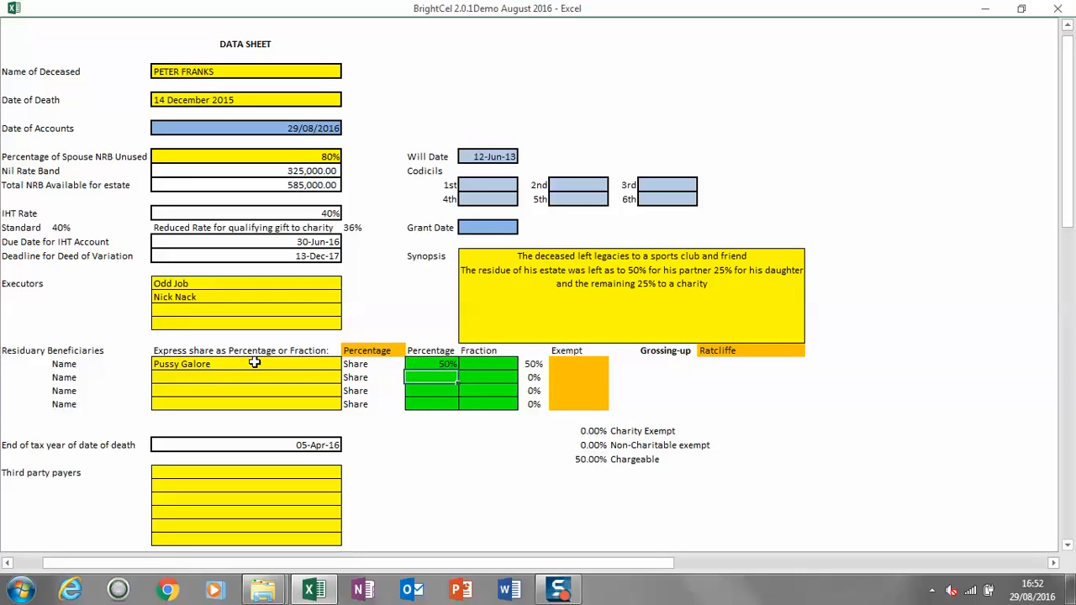
Enter the daughter's name as the second residuary beneficiary with a 25% share.
key(Left)
text(Laura Franks)
key(Tab)
text(25%)
key(Return)
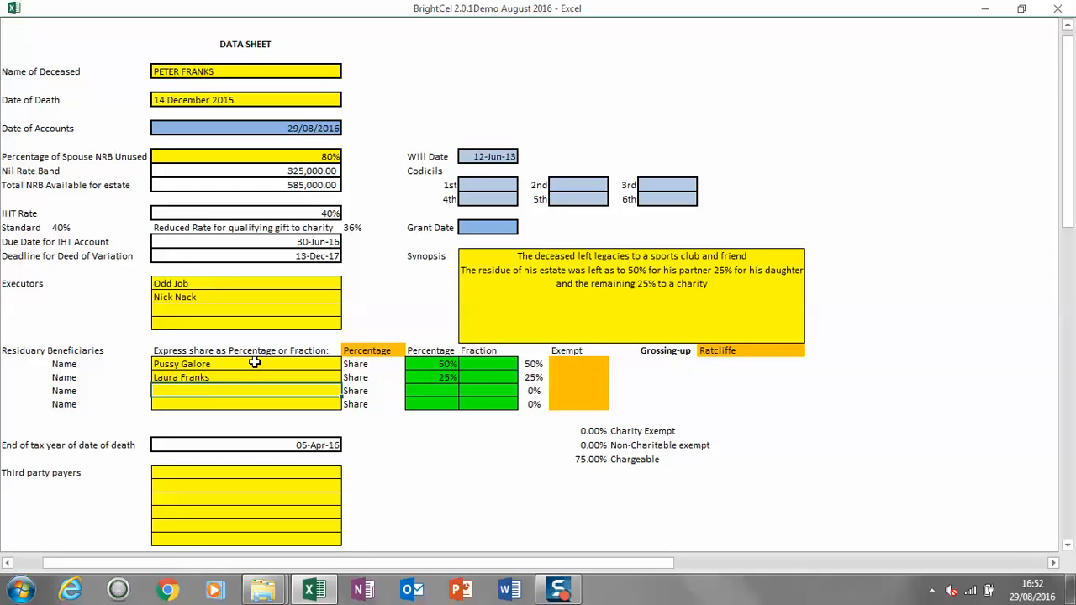
Enter "Spies' Widows's Benevolent Association" as the third residuary beneficiary.
text(Sp)
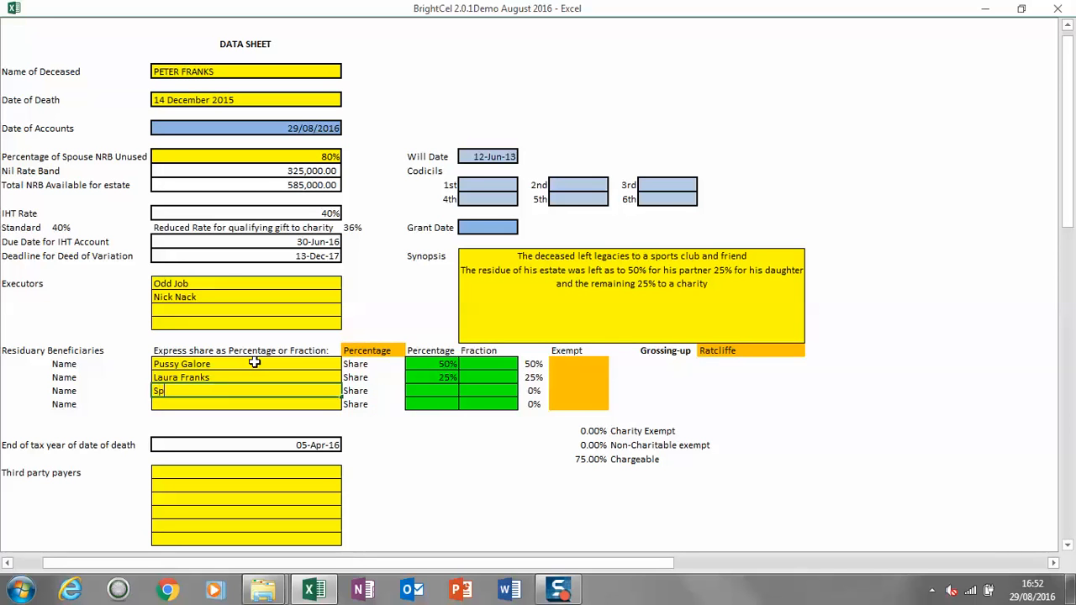
text(ies' Widow)
key(BackSpace)
text('s be)
key(BackSpace)
key(BackSpace)
text(Benevolent)
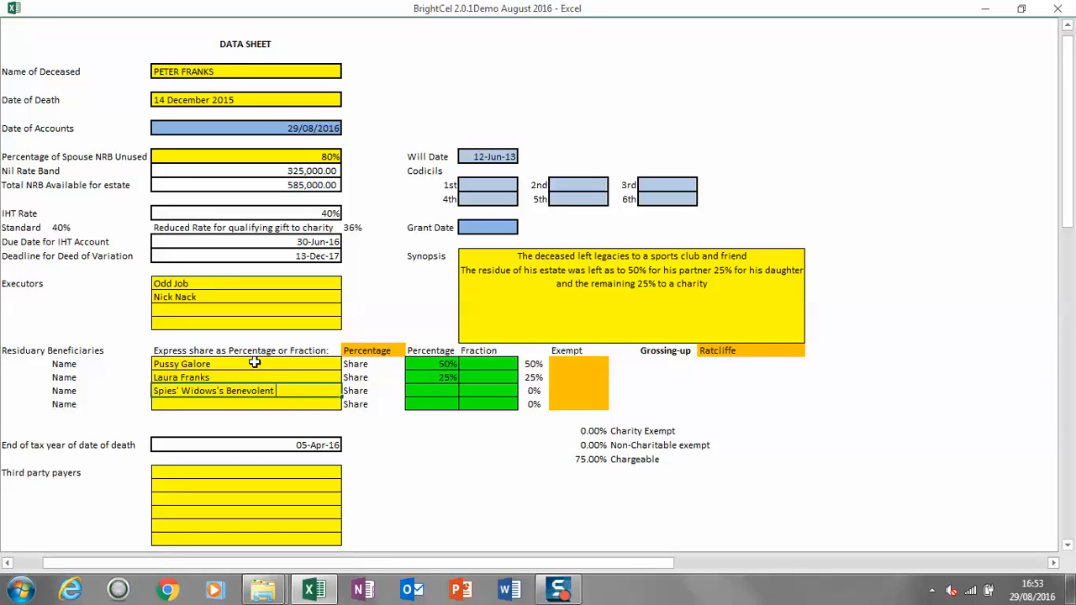
text( Association)
key(Tab)
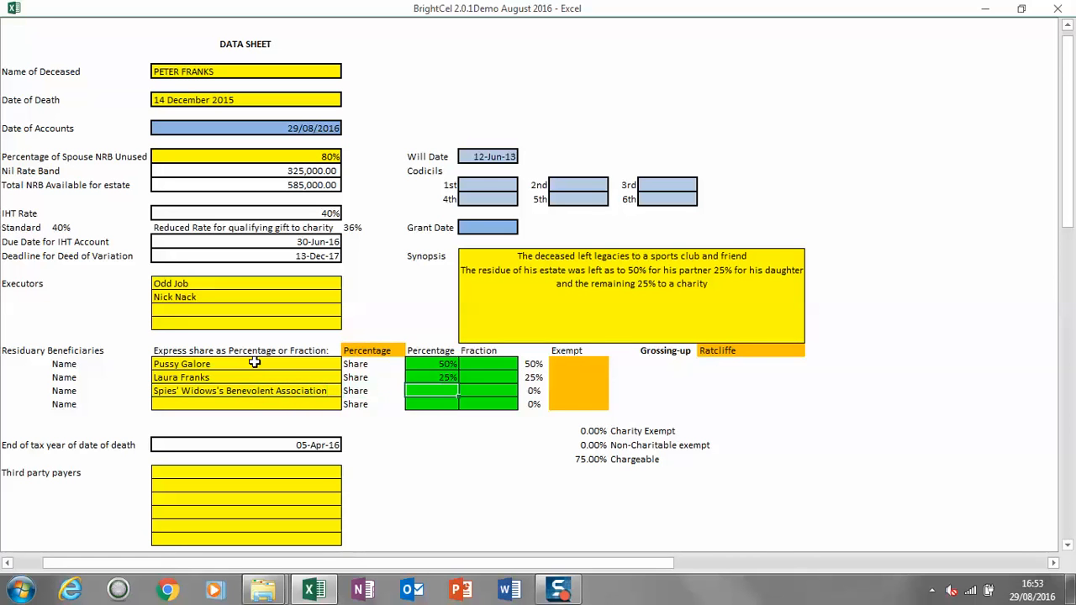
Give the third residuary beneficiary a 25% share and set its exemption to Charity.
text(25)
key(Tab)
key(Tab)
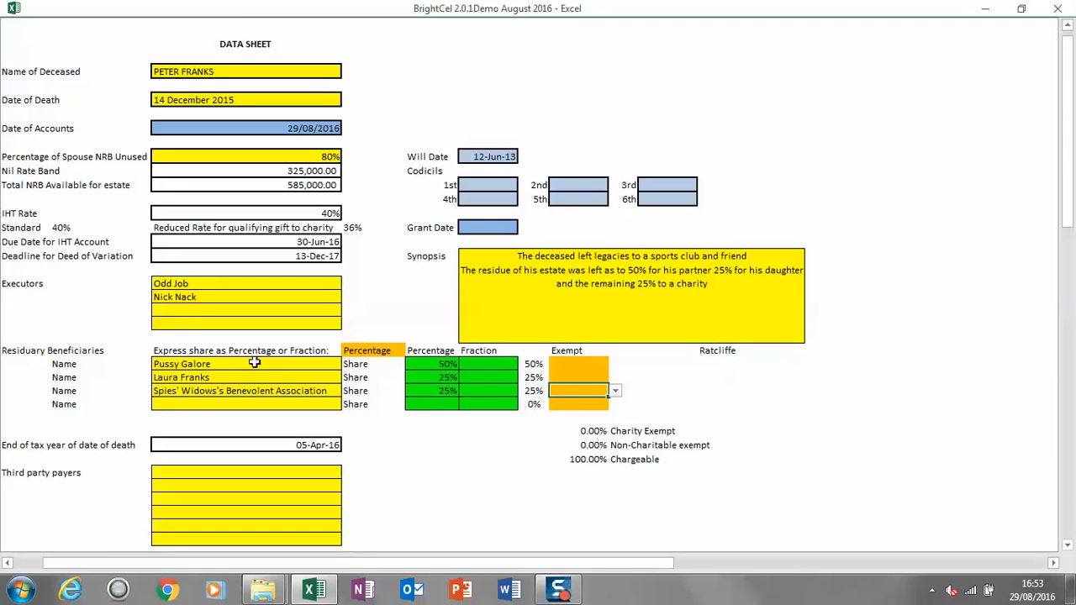
click(615, 392)
click(568, 413)
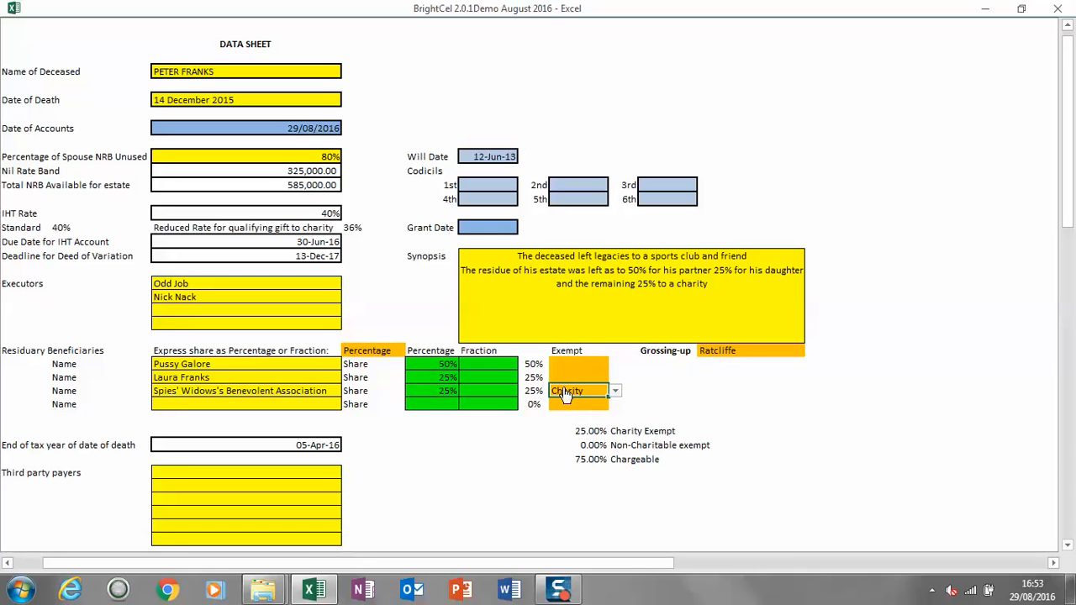
Switch the way residuary shares are expressed to Fraction and back to Percentage.
click(387, 351)
click(413, 352)
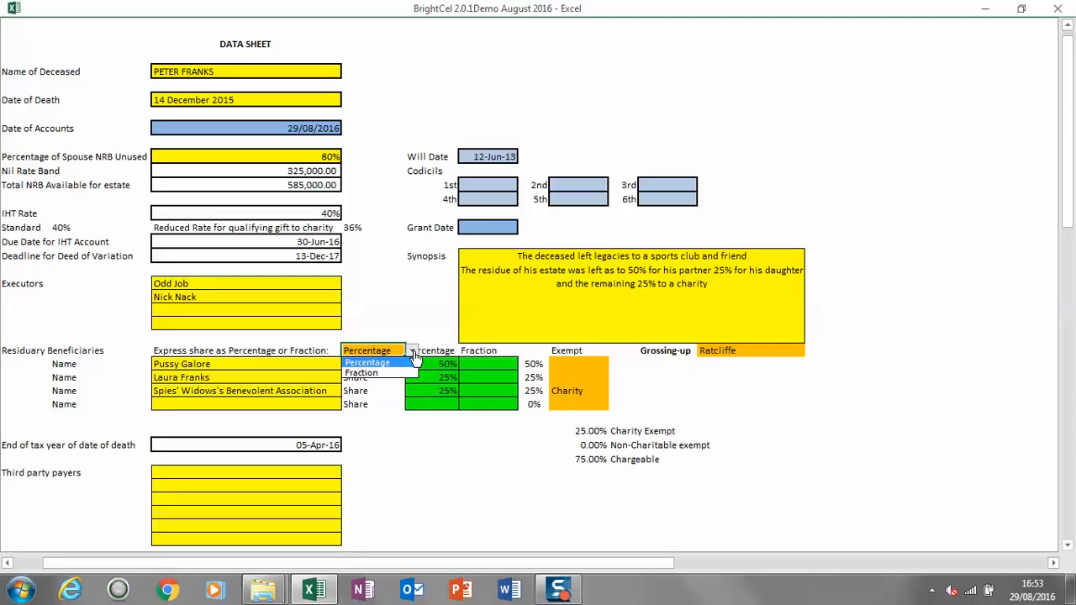
click(400, 373)
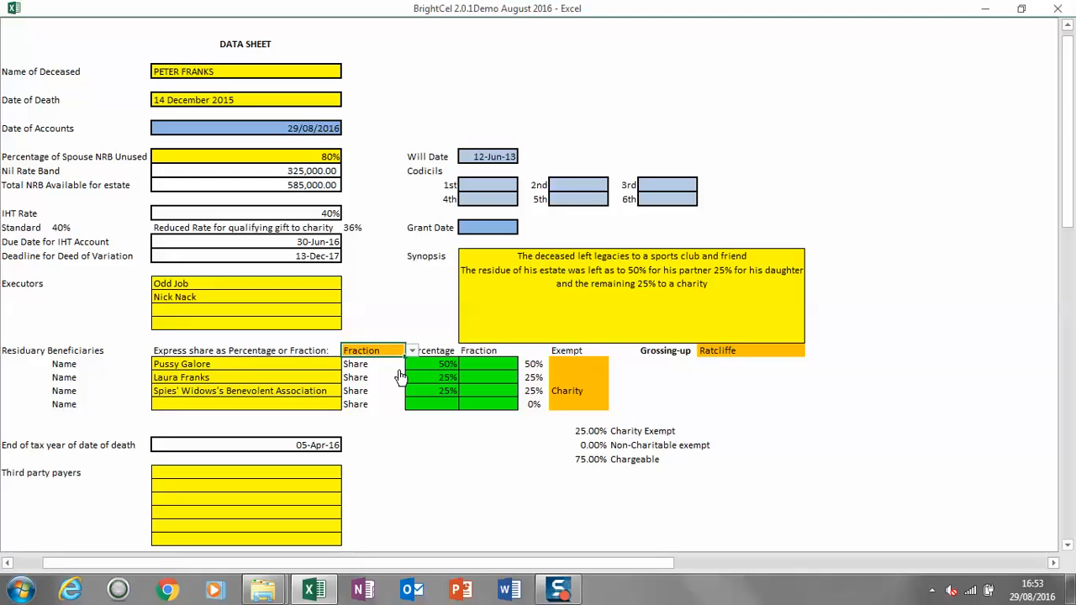
click(413, 351)
click(403, 364)
Examine the available Grossing-up methods for the residuary estate without choosing another one.
click(757, 350)
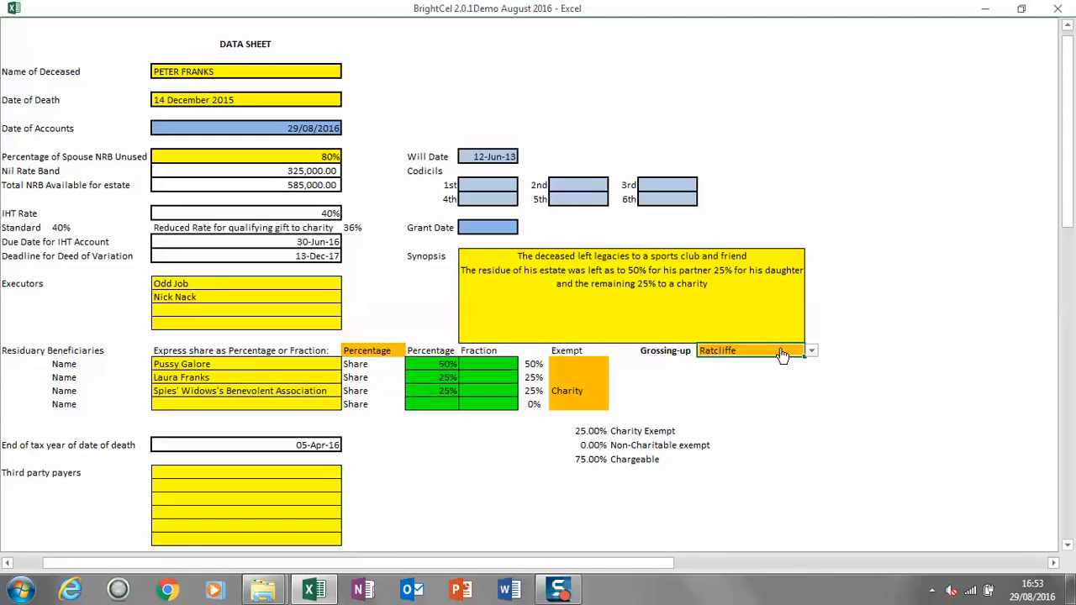
click(813, 353)
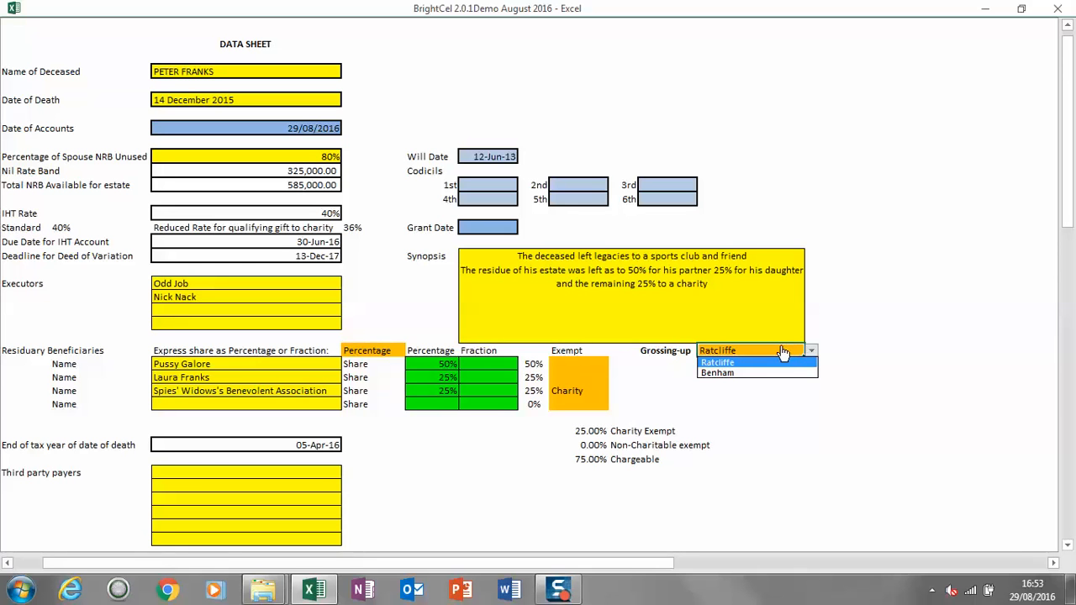
click(782, 352)
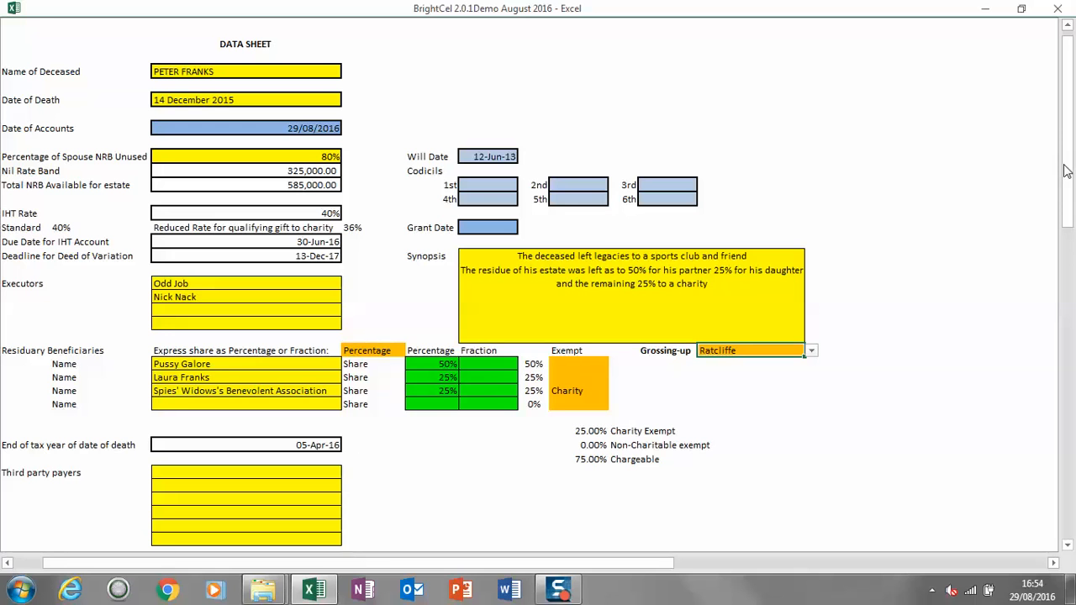
Enter "Blofeld LLP" as the firm's name in the firm details further down the data sheet.
drag(1068, 170, 1067, 281)
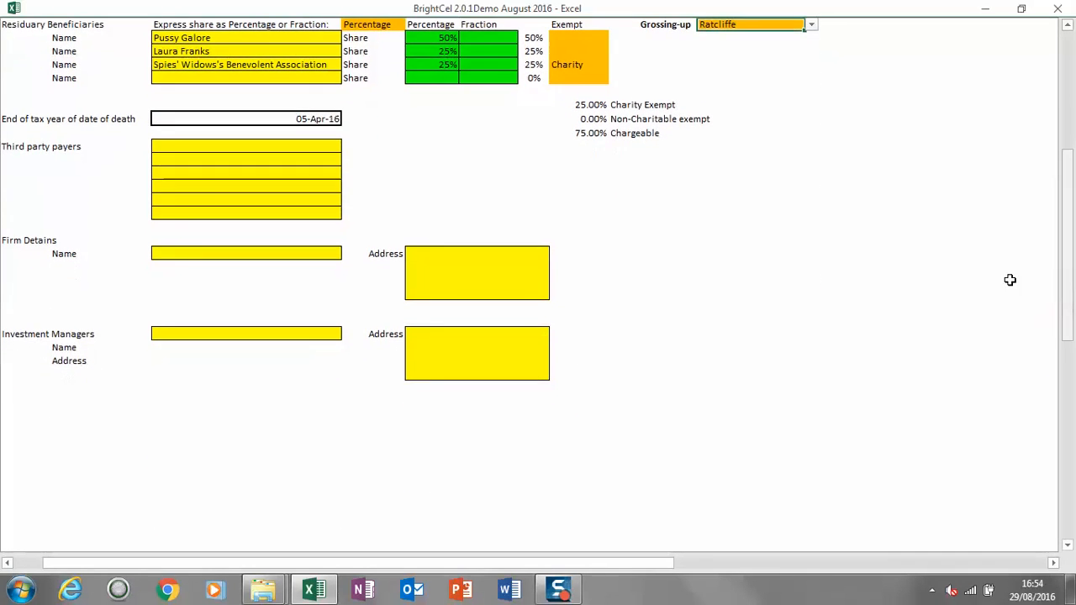
click(213, 256)
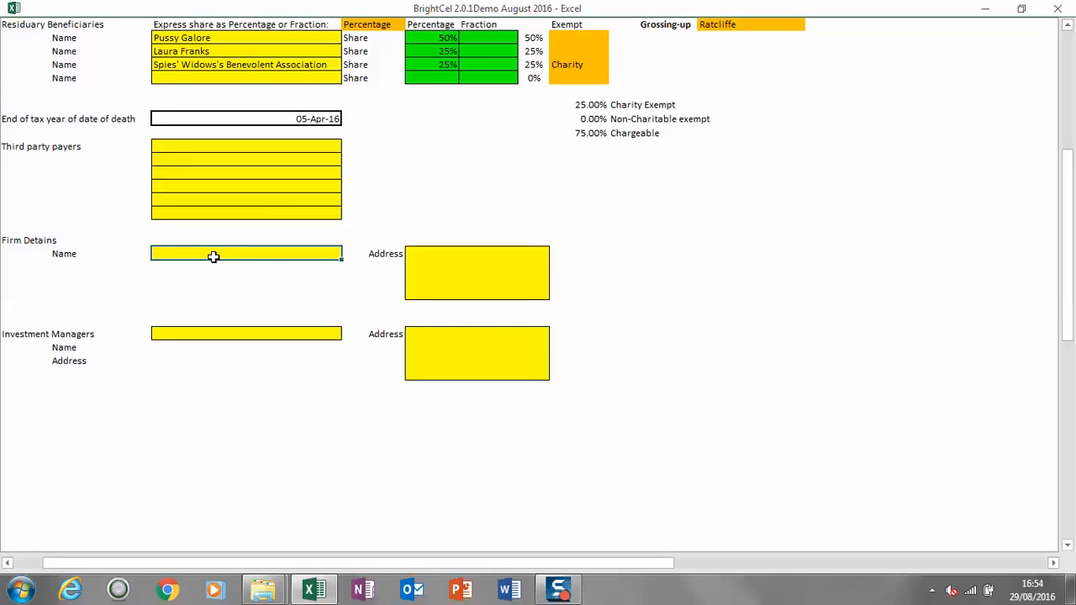
text(Blofeld LLP)
key(Return)
click(213, 256)
Enter "Goldfinger Investment Management Ltd" as the investment managers' name.
click(187, 332)
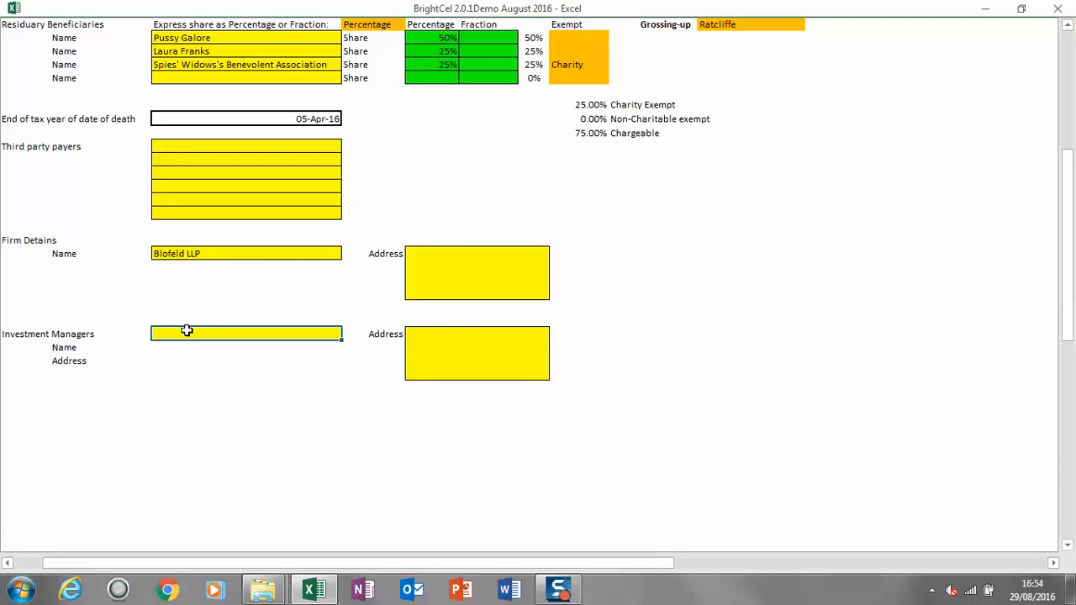
text(Gp)
text(ld)
text(finger In)
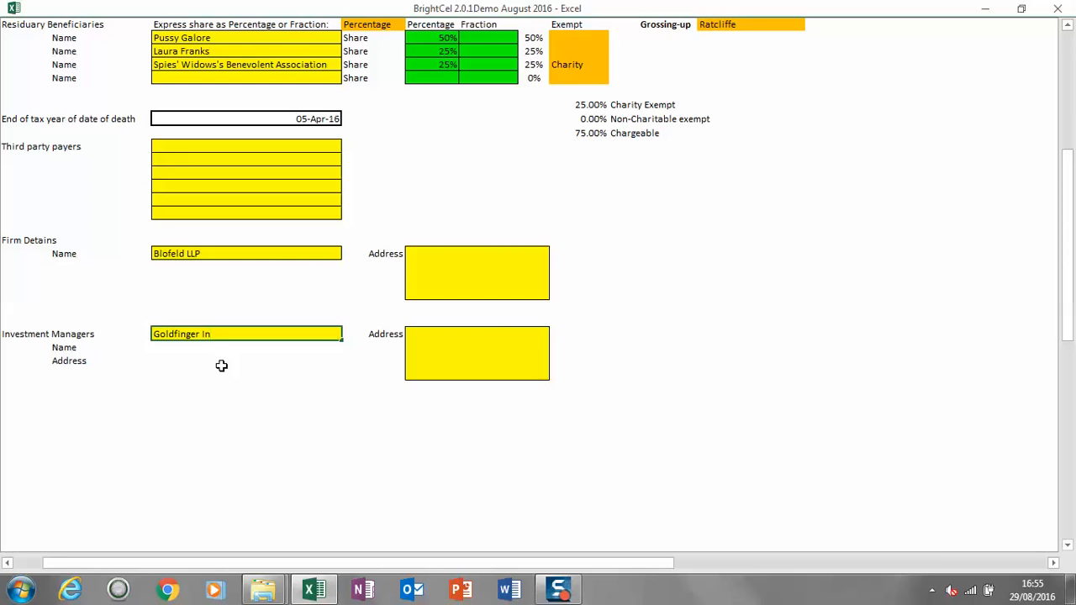
text(vestment Management Ltd)
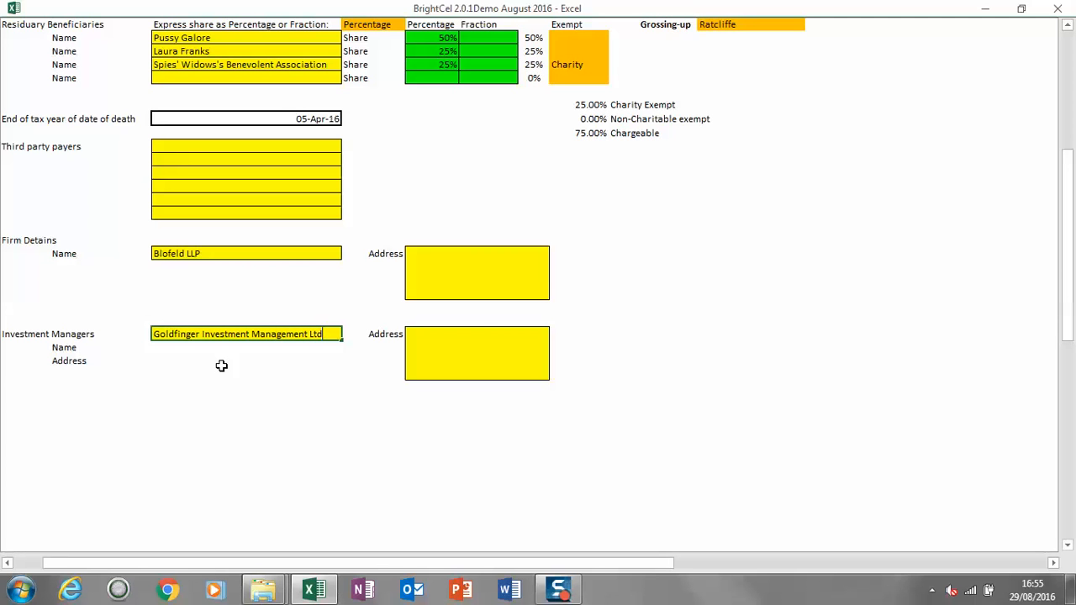
Leave the data sheet entries and bring up the Brightcel Home window.
right_click(442, 215)
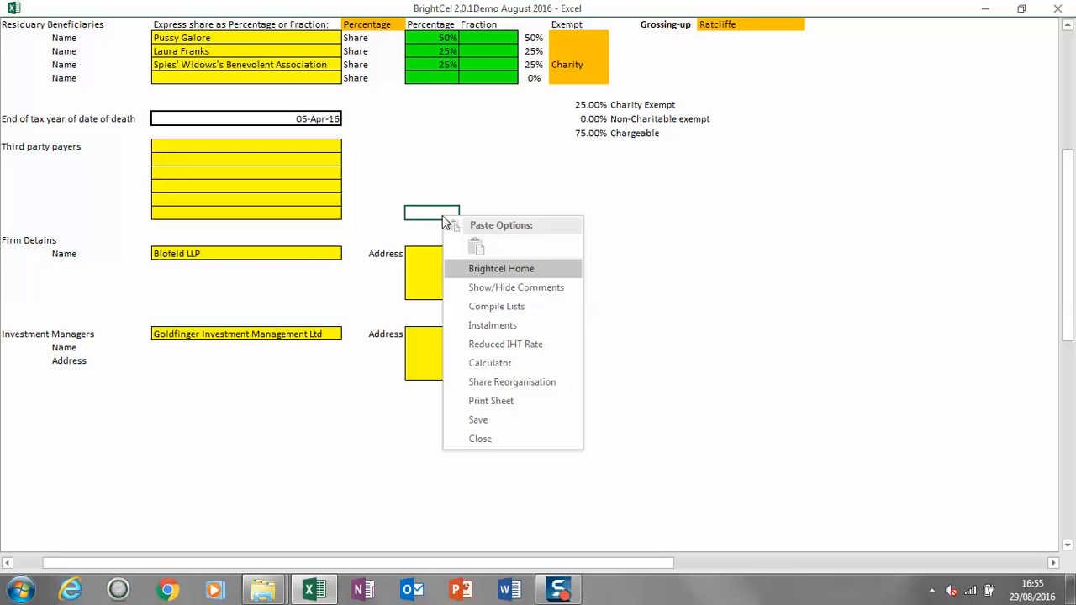
click(478, 270)
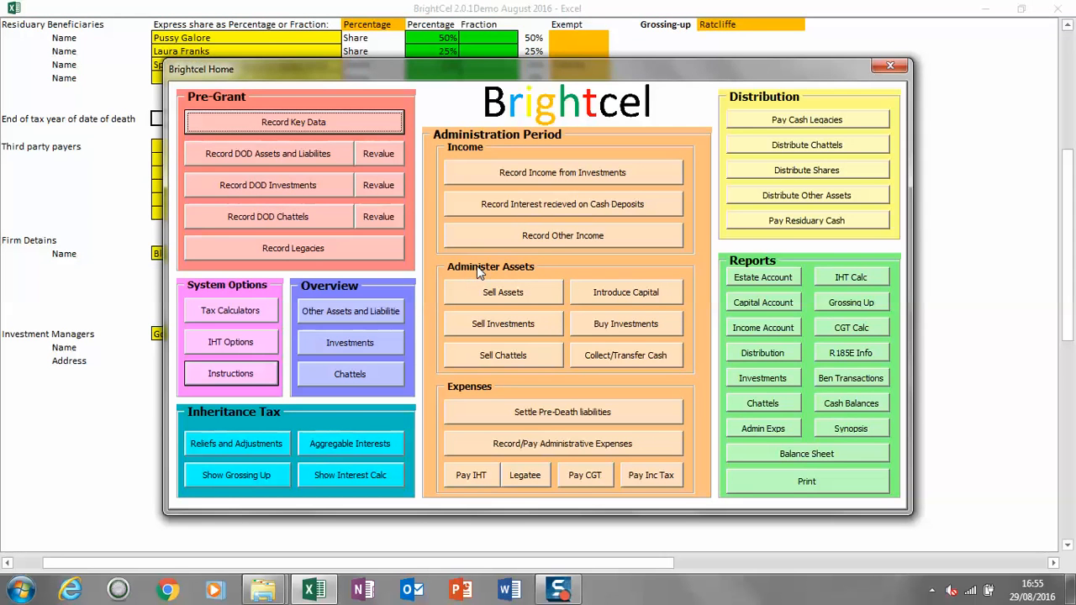